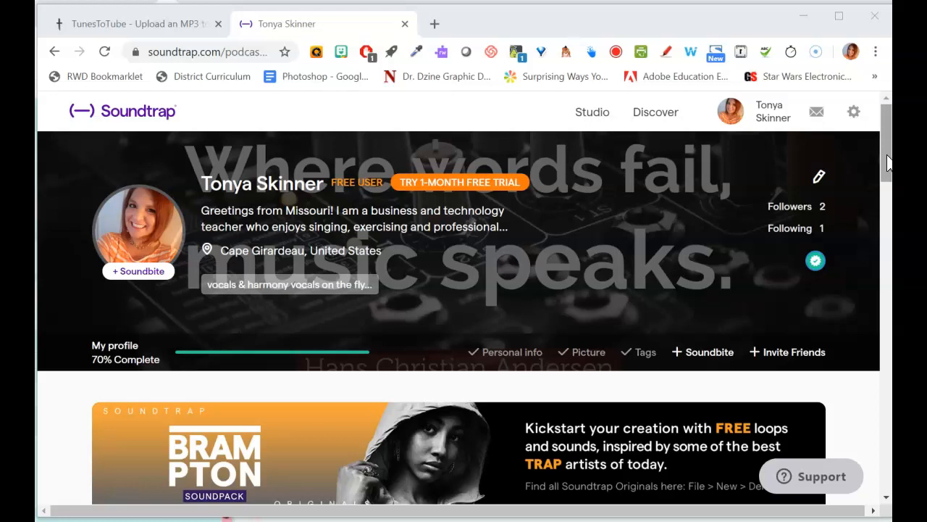
- Open the share dialog of the Podcast Intro project, view its link, and close it
left_click_drag(887, 156, 886, 281)
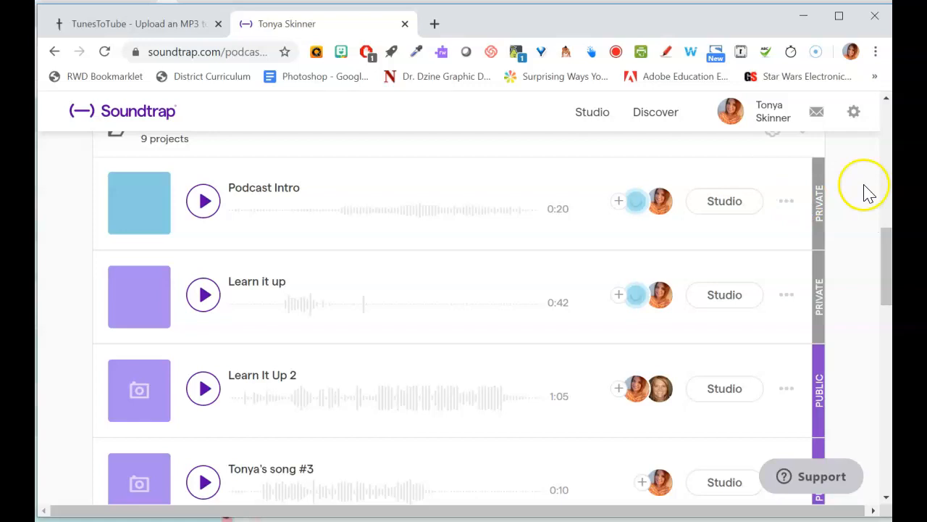
mouse_move(883, 260)
left_mouse_down()
mouse_move(875, 137)
mouse_move(869, 155)
mouse_move(886, 261)
left_mouse_up()
left_click(786, 178)
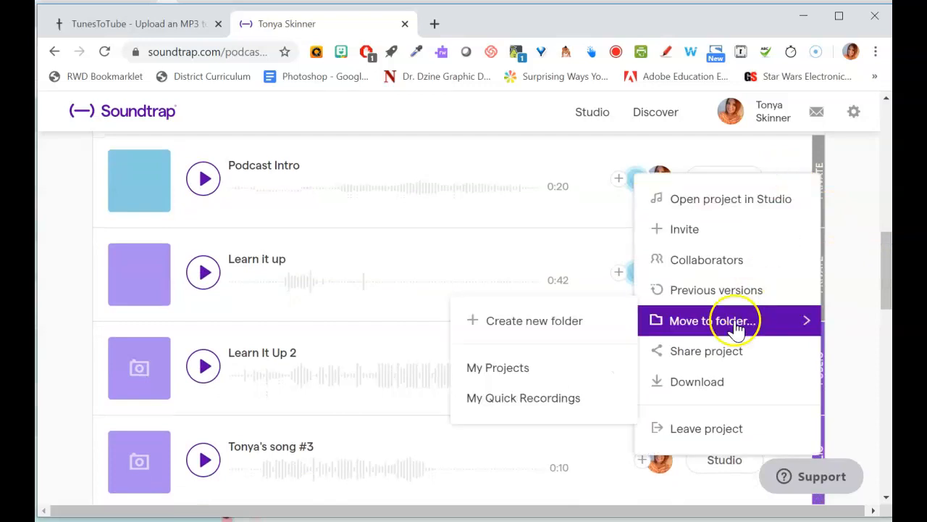
left_click(706, 351)
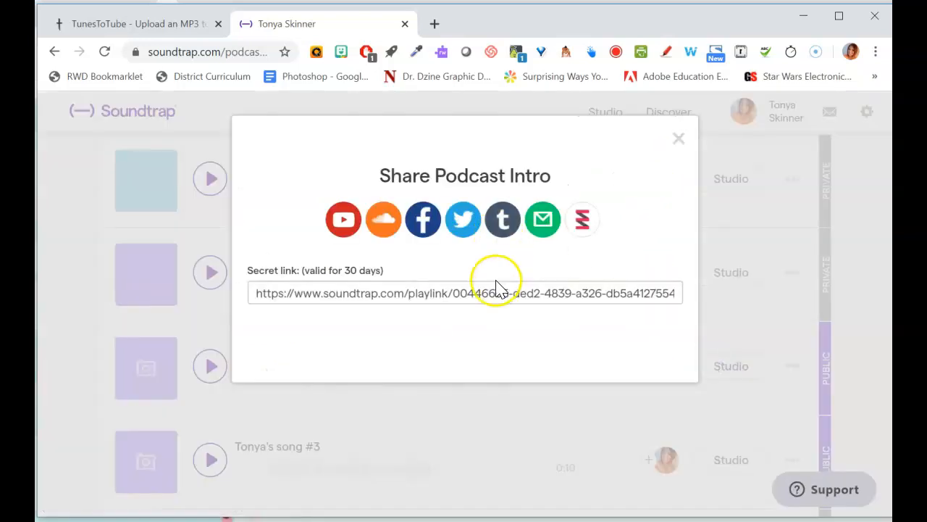
left_click(485, 290)
left_click(675, 142)
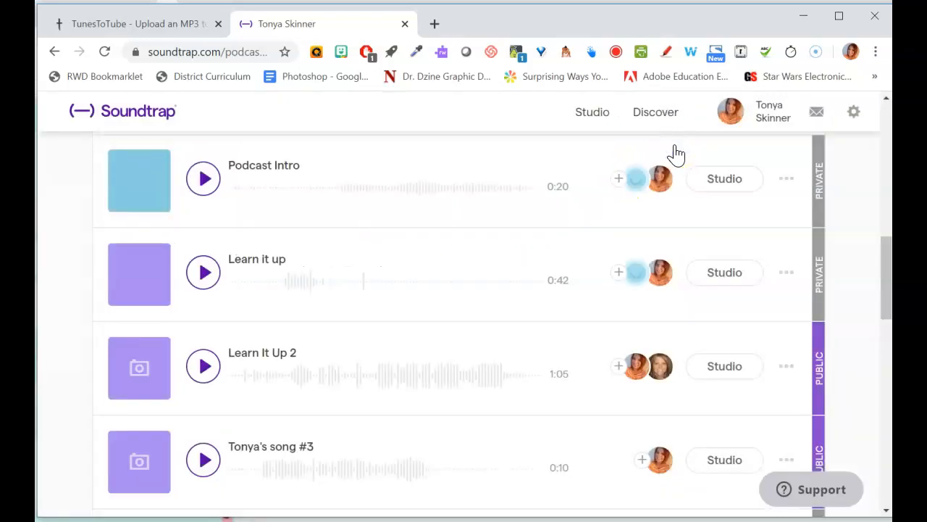
- Download the Podcast Intro project as an MP3 file to the Desktop and close the promotional dialog
left_click(788, 179)
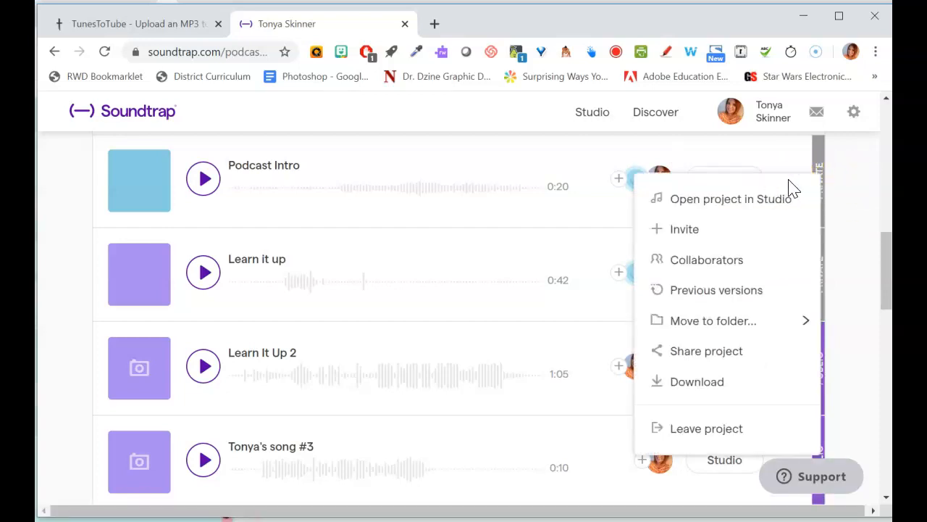
left_click(688, 388)
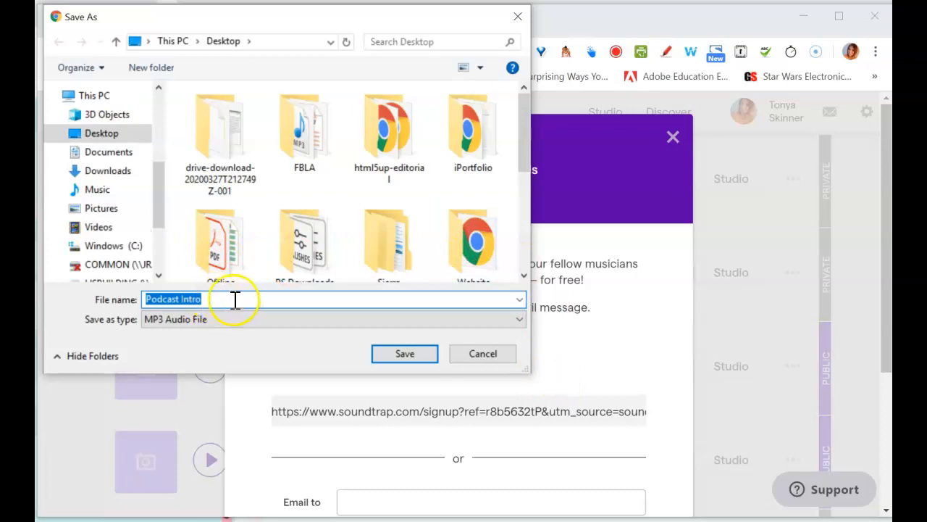
left_click(405, 354)
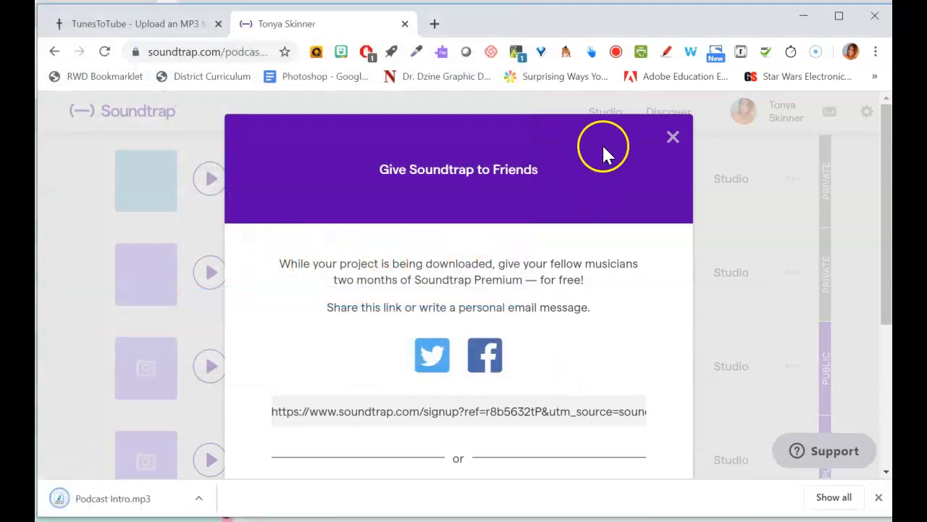
left_click(671, 139)
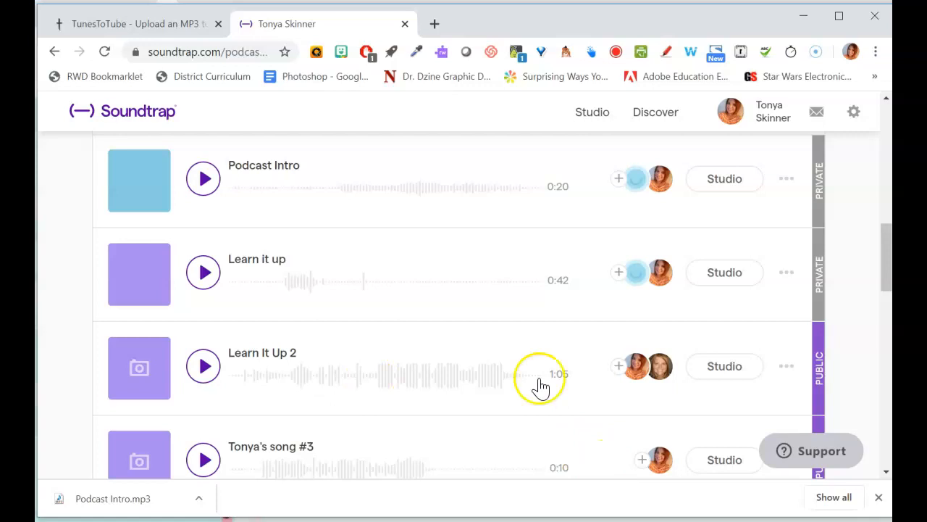
- Sign in to TunesToTube with Google, choosing the school account and allowing it to manage YouTube
left_click(157, 27)
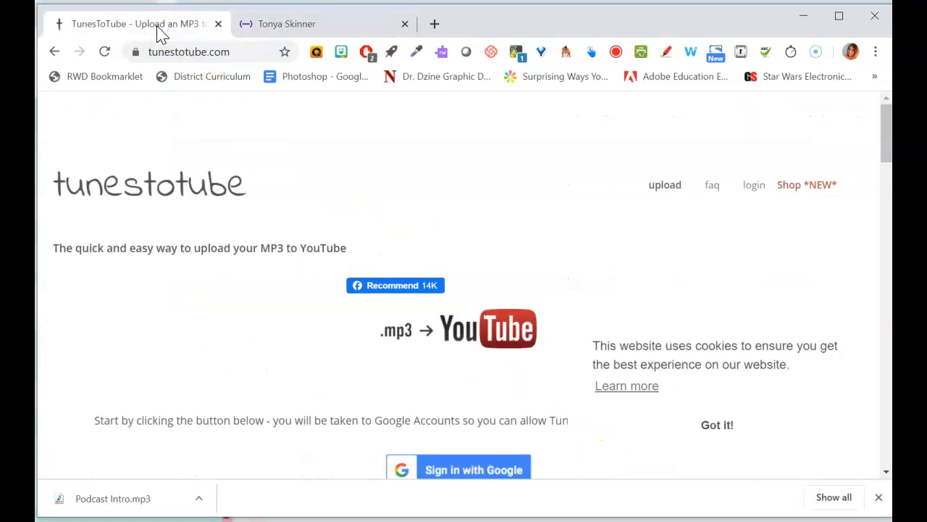
left_click(426, 464)
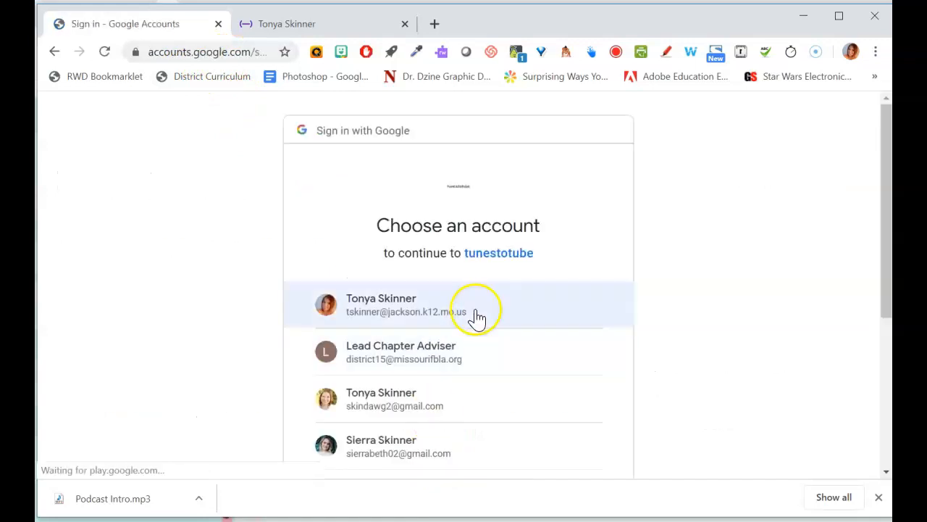
left_click(475, 316)
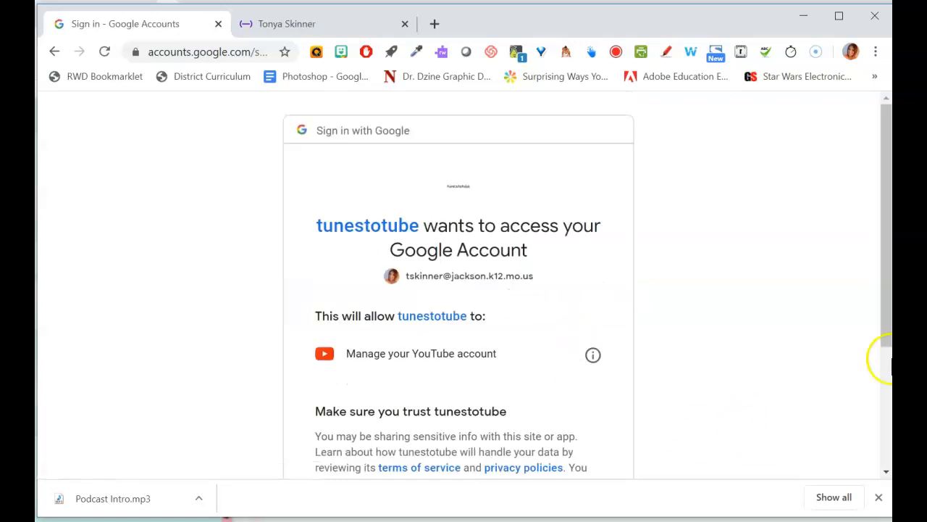
left_click_drag(886, 347, 881, 441)
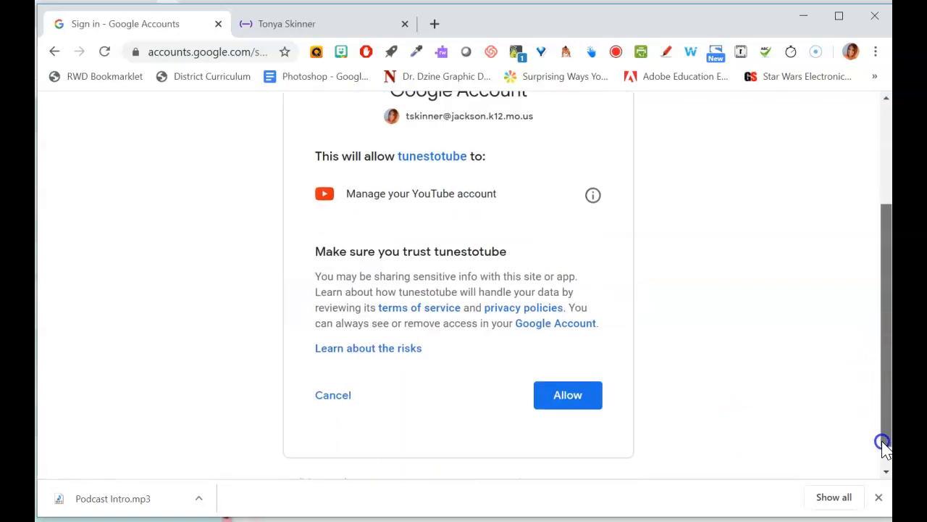
left_click(584, 403)
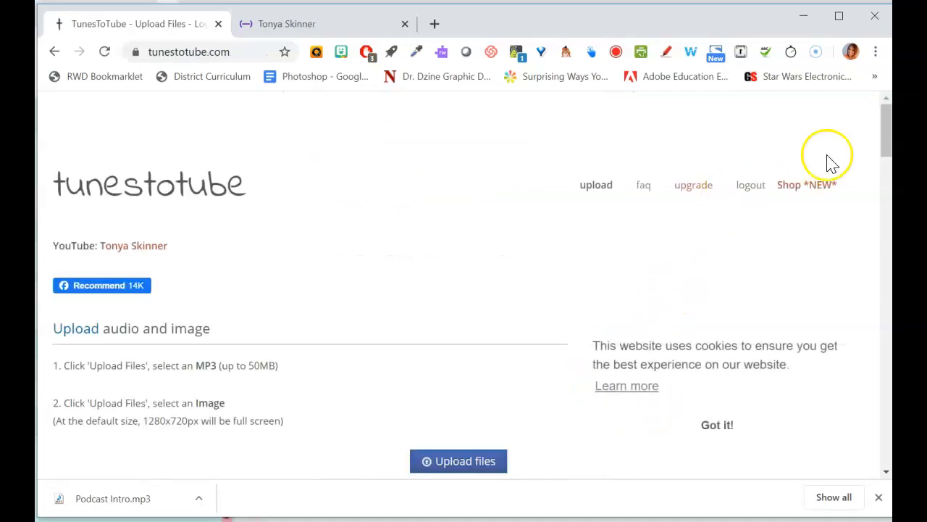
- Open a new browser tab and go to canva.com
mouse_move(882, 141)
left_mouse_down()
mouse_move(885, 148)
mouse_move(884, 131)
left_mouse_up()
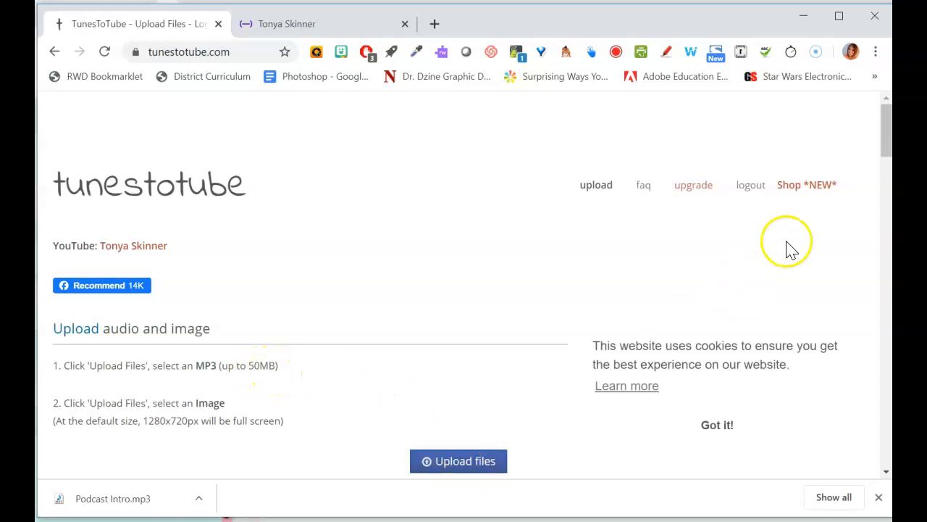
left_click_drag(882, 144, 884, 163)
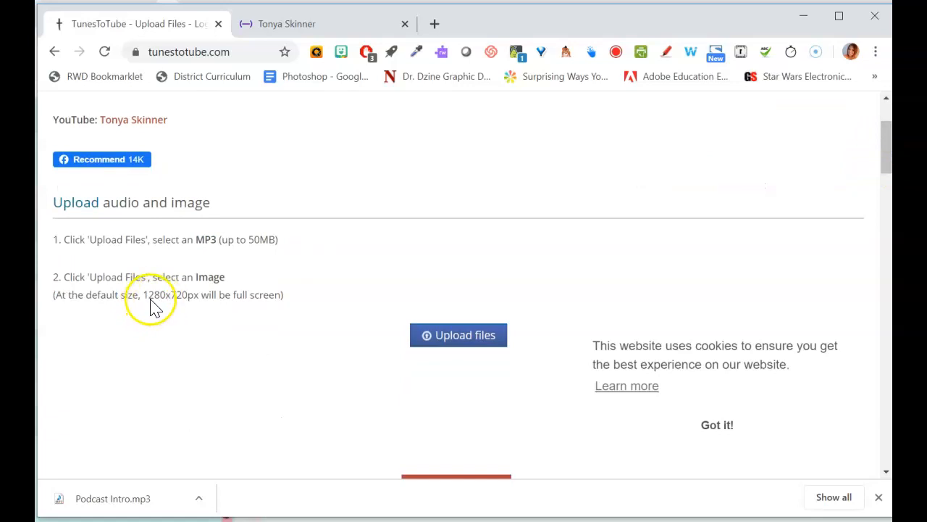
left_click(435, 24)
type("can")
key("Return")
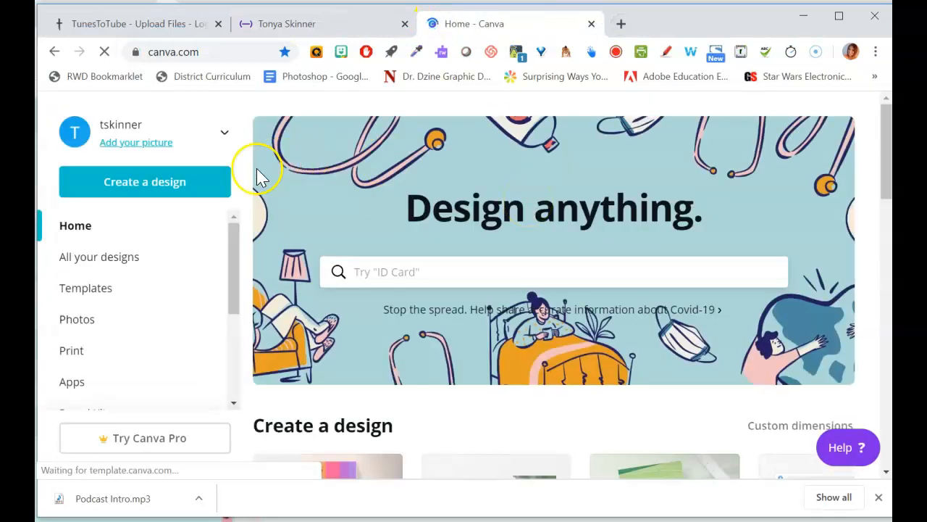
- Create a new Canva design with custom dimensions of 1280 × 720 px
left_click(203, 182)
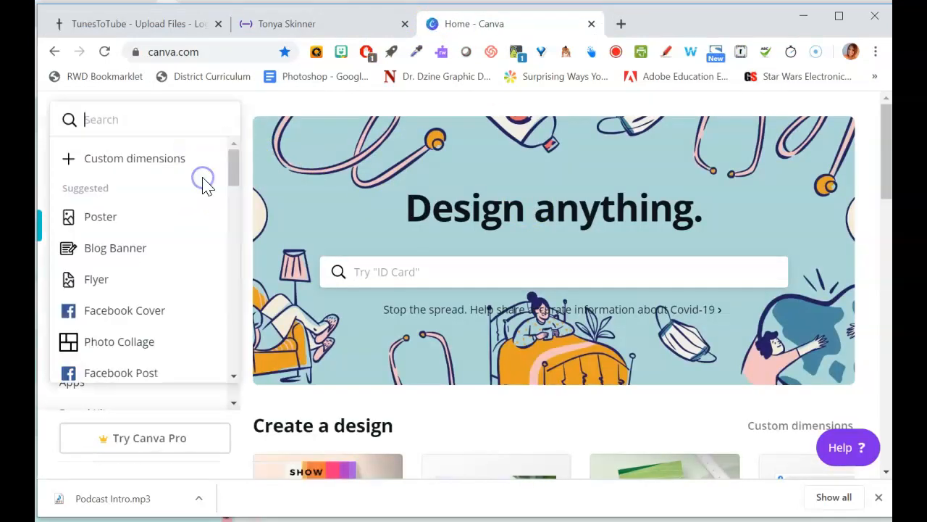
left_click(125, 161)
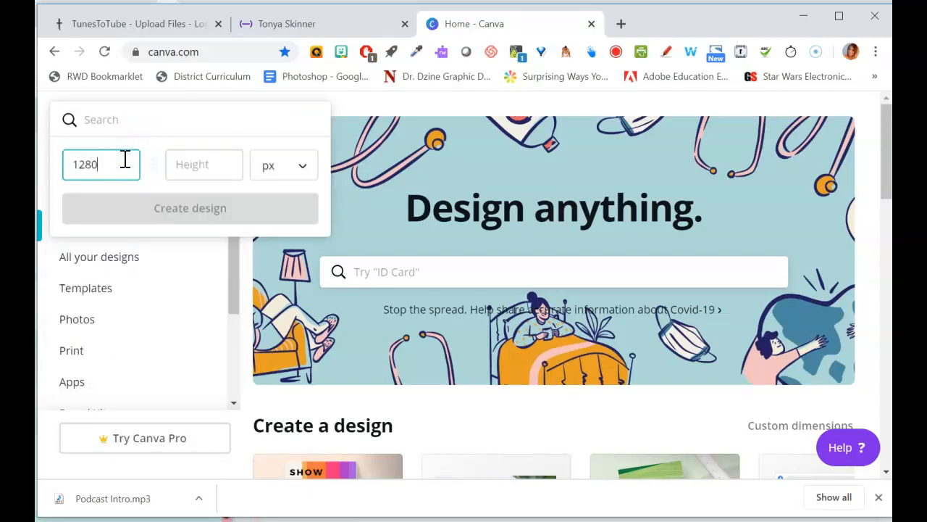
left_click(327, 27)
left_click(187, 22)
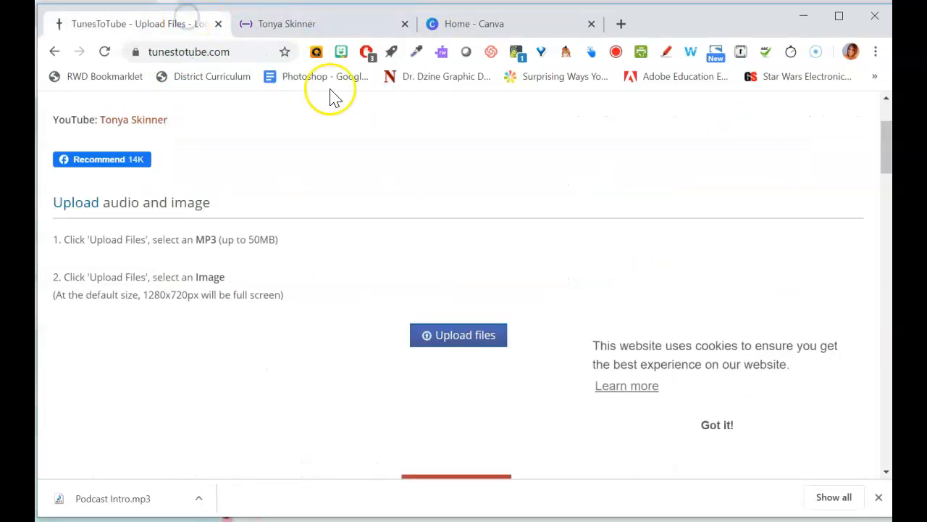
left_click(452, 20)
left_click(223, 171)
type("720")
left_click(216, 208)
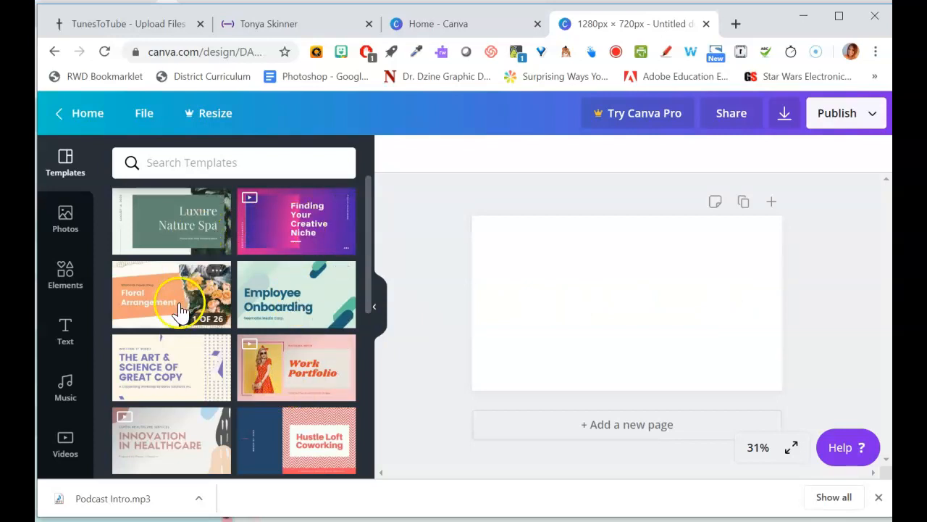
- Apply the title page of the Pink and Red Maximalism Travel Presentation template to the design
left_click(370, 310)
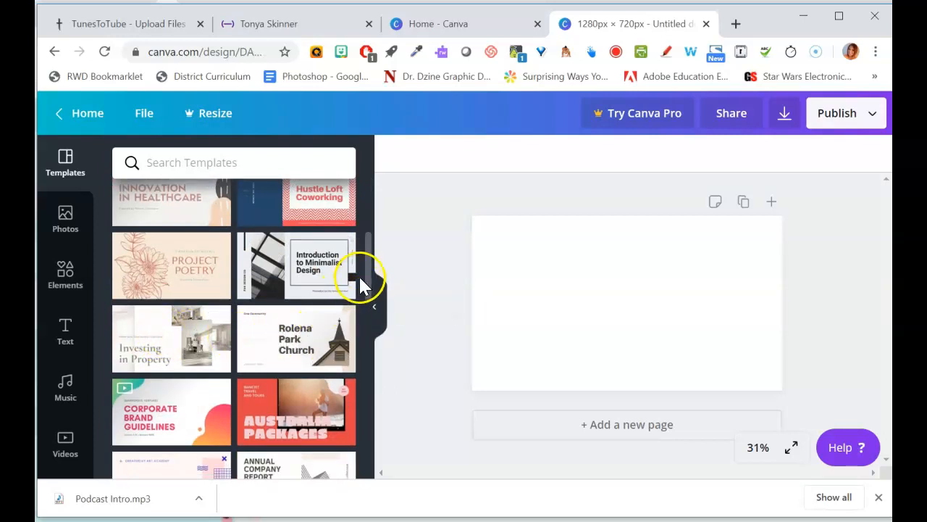
left_click(286, 409)
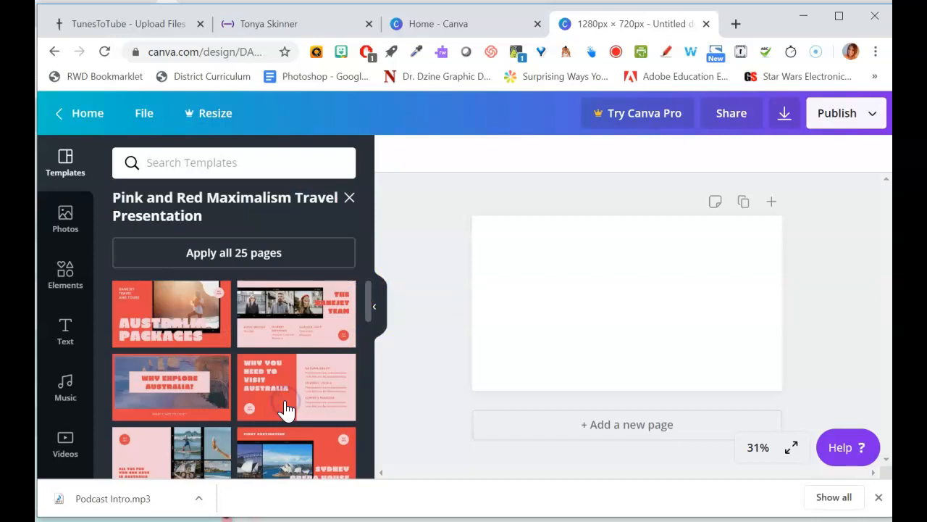
left_click(174, 313)
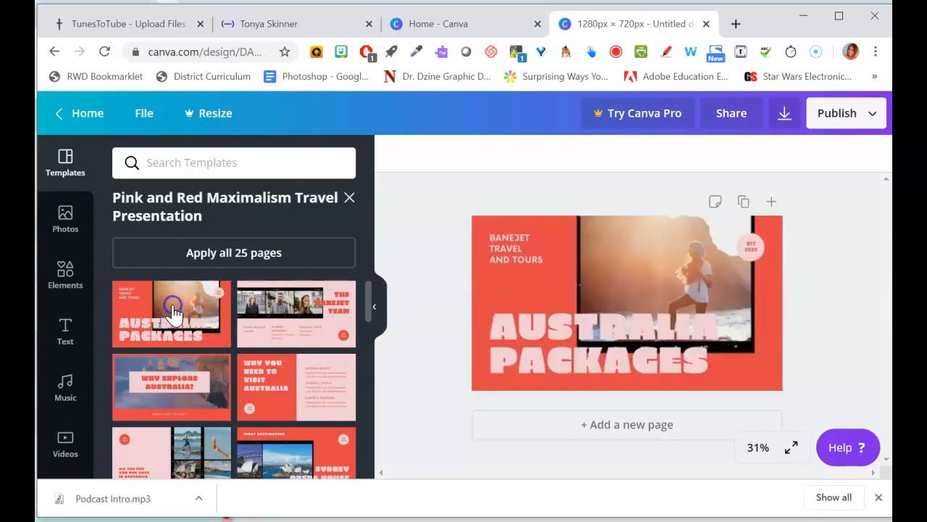
- Add the uploaded photo of two people in jerseys onto the slide from the uploads
left_click(612, 348)
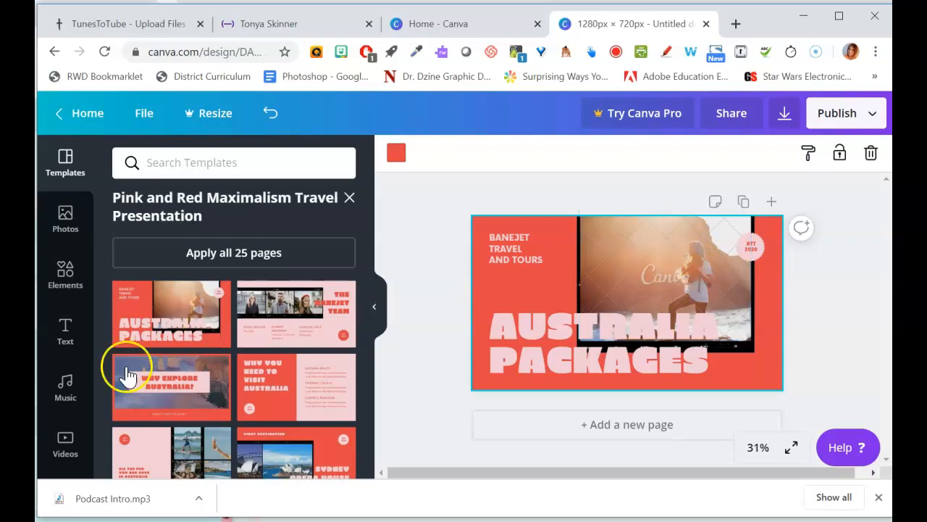
left_click(63, 217)
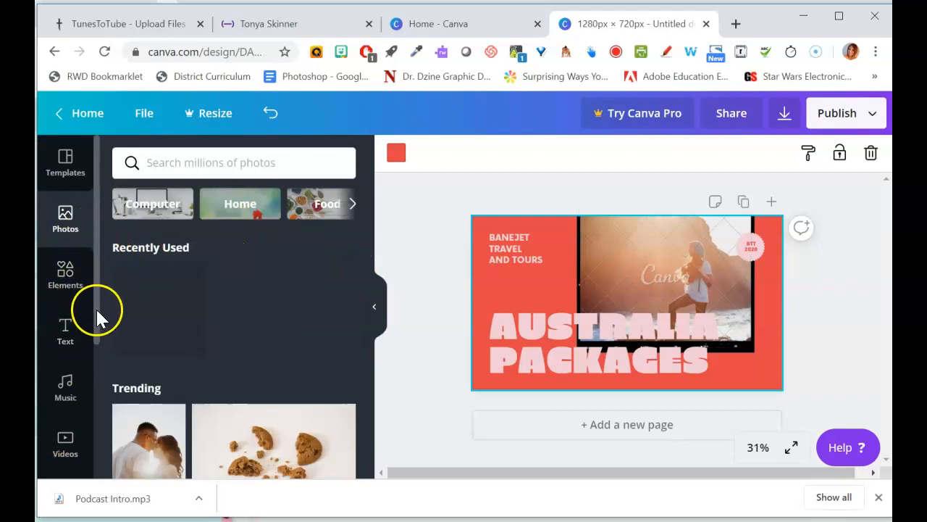
left_click_drag(94, 335, 91, 471)
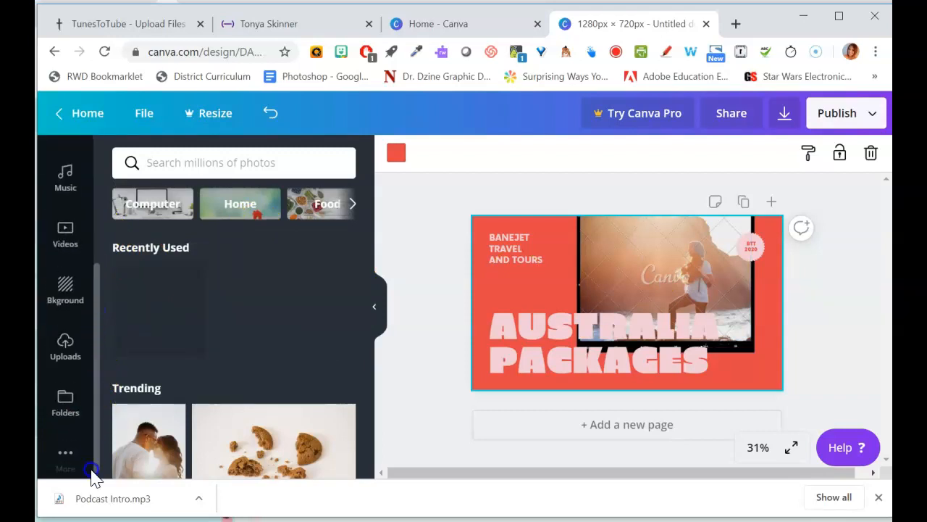
left_click(65, 335)
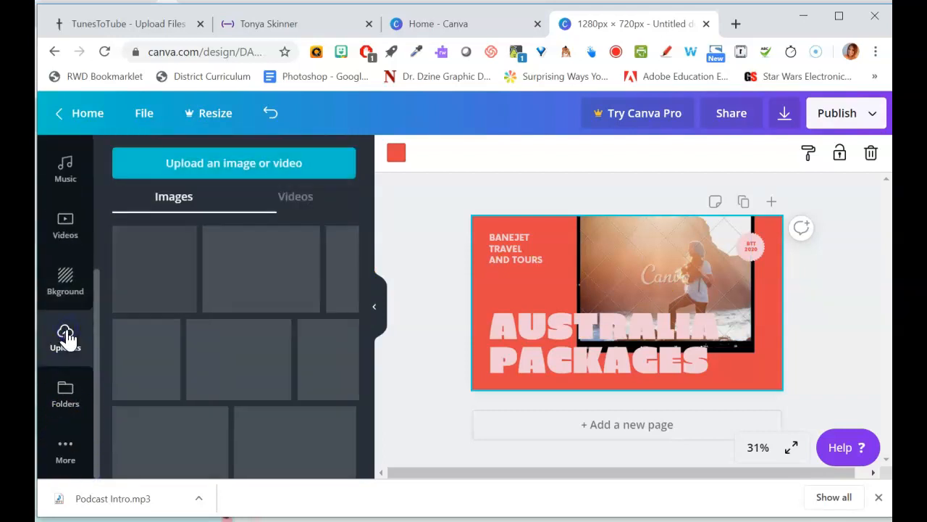
left_click_drag(369, 253, 379, 335)
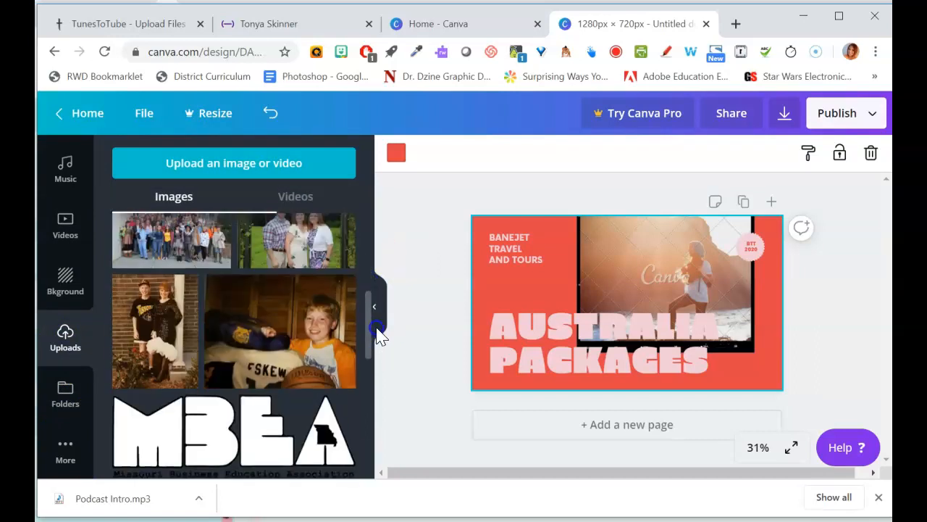
left_click(161, 315)
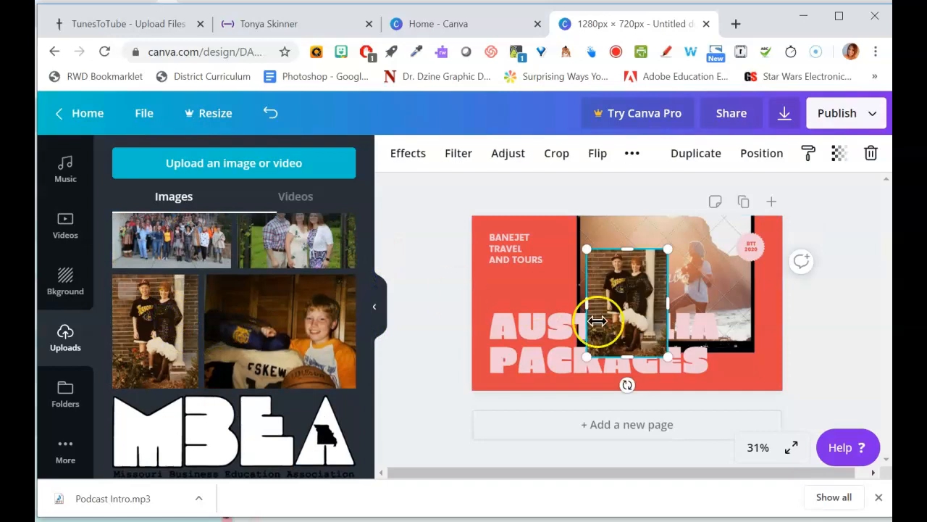
- Delete the template's watermarked photo and then its empty photo frame from the slide
left_click_drag(615, 316, 660, 263)
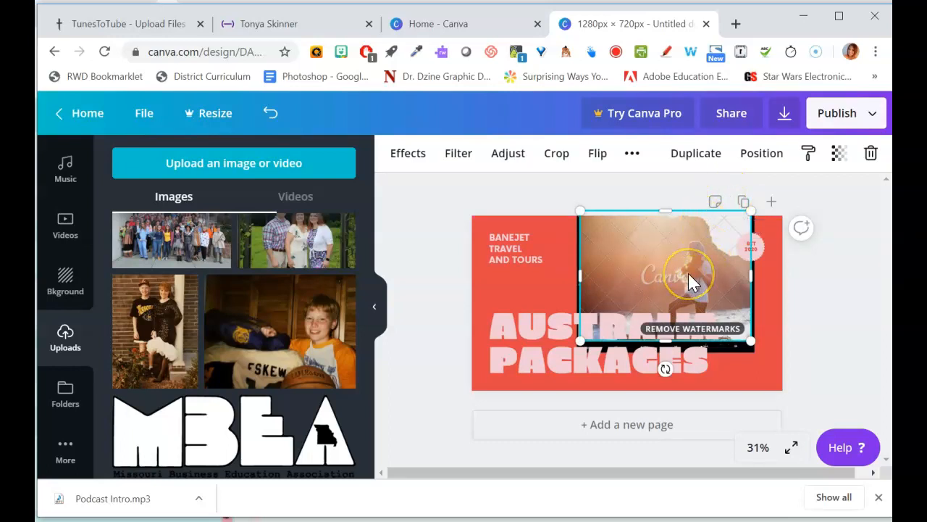
key("Delete")
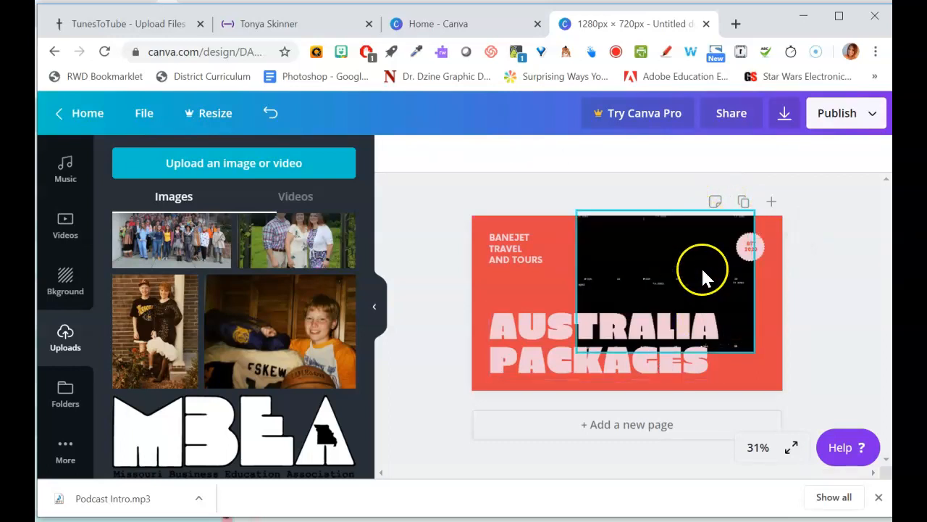
left_click(694, 262)
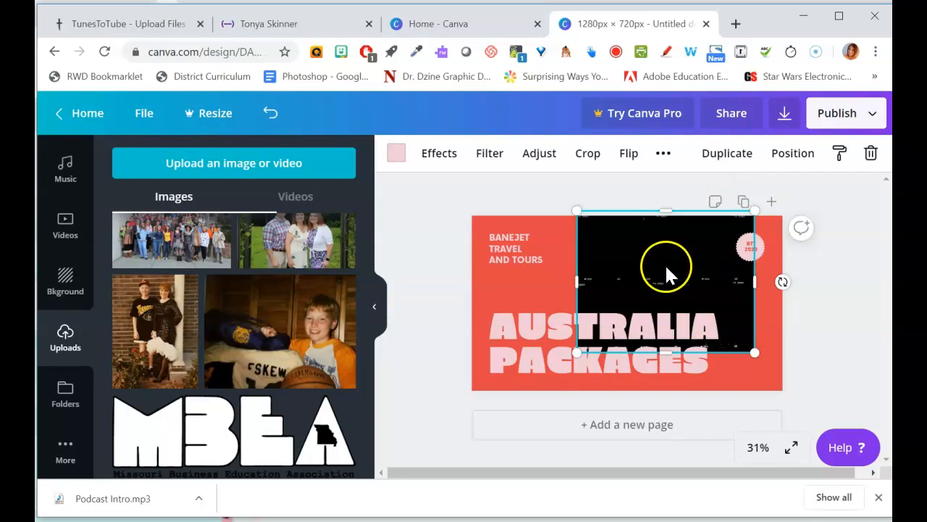
key("Delete")
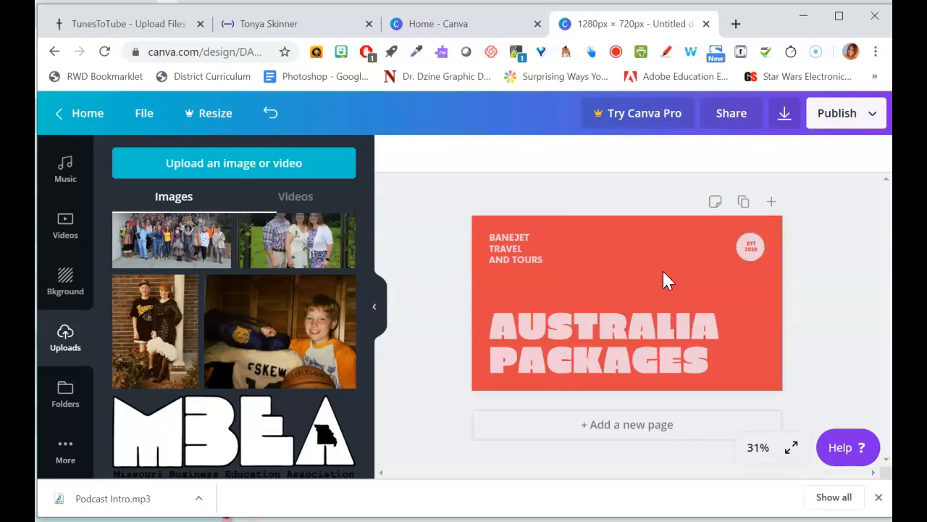
- Add the jersey photo again and enlarge it to fill the slide's right portion
left_click(179, 325)
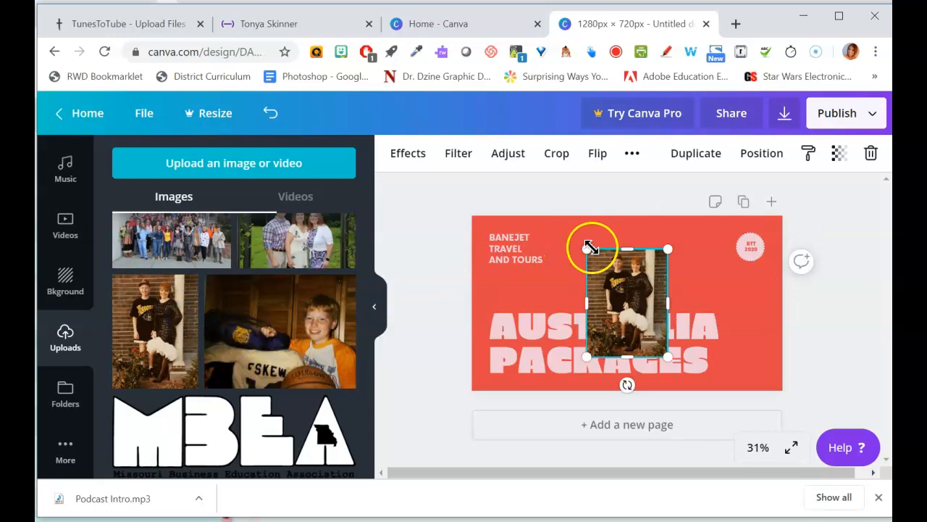
left_click_drag(584, 247, 693, 242)
left_click_drag(673, 360, 659, 389)
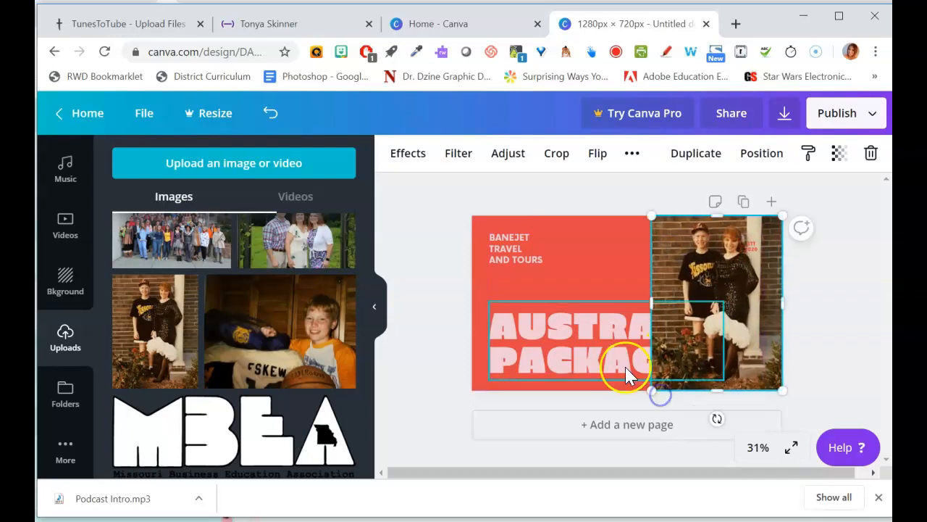
- Replace the large title text on the slide with PODCAST
left_click(621, 364)
left_click_drag(699, 361, 449, 308)
type("PODCAST")
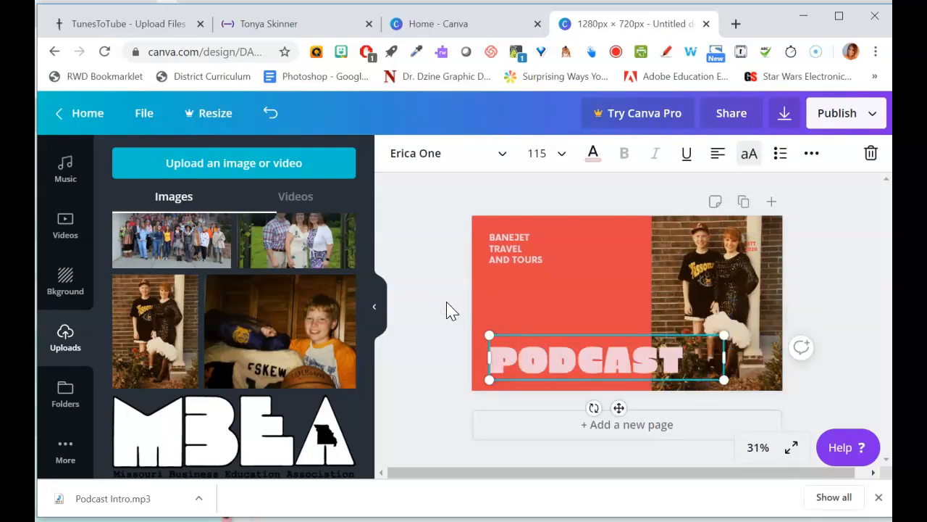
- Replace the small heading with EPISODE 1, MARCH 2020, NAME OF EPISODE on separate lines and enlarge the text box to about 44.7 size
left_click(525, 265)
left_click_drag(555, 259, 452, 226)
type("EPISODE 1")
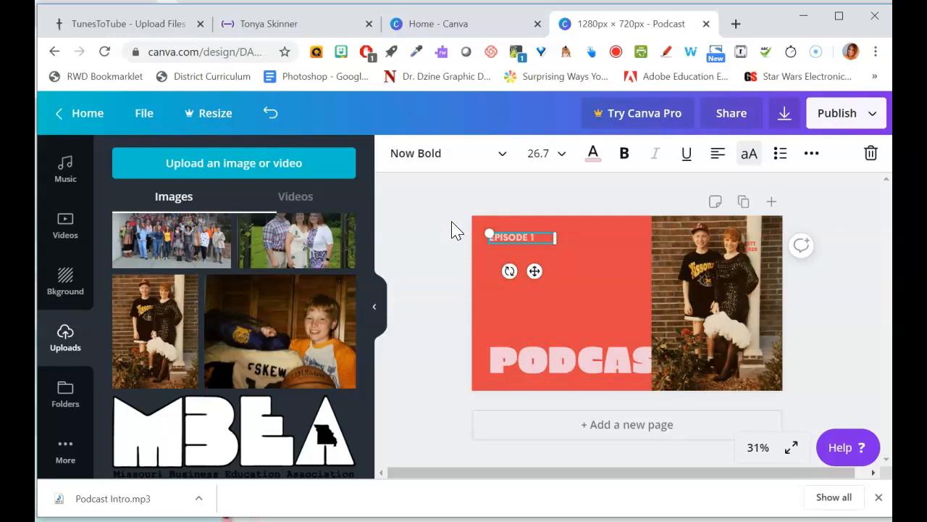
key("Return")
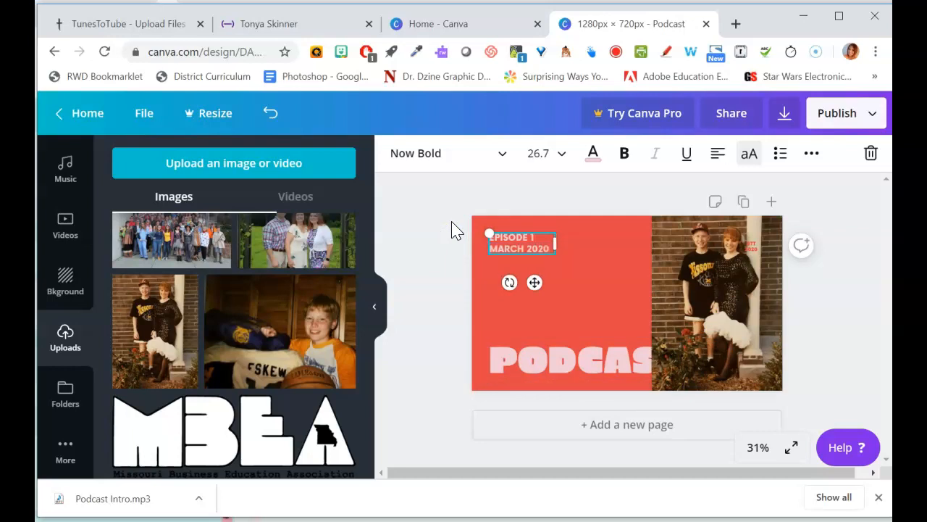
type("MARCH 2020")
key("Return")
type("NAME OF EPISODE")
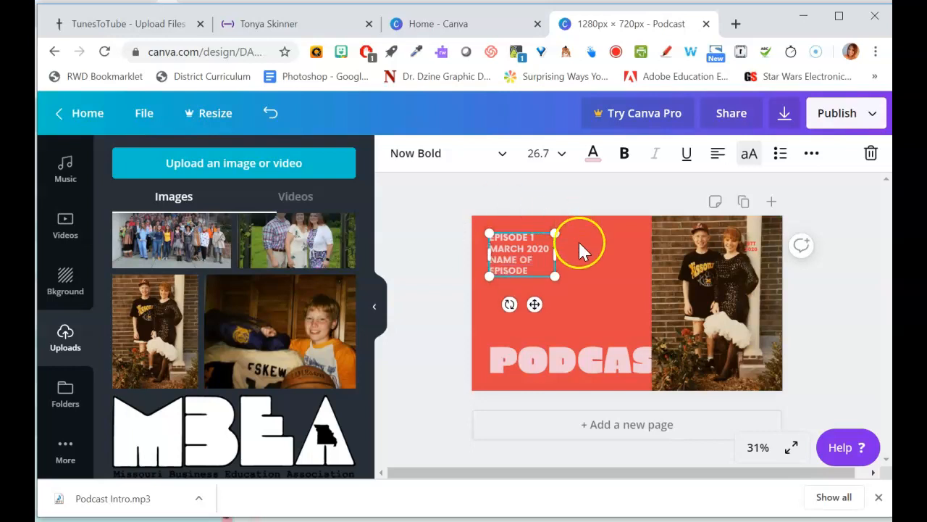
left_click_drag(555, 276, 599, 305)
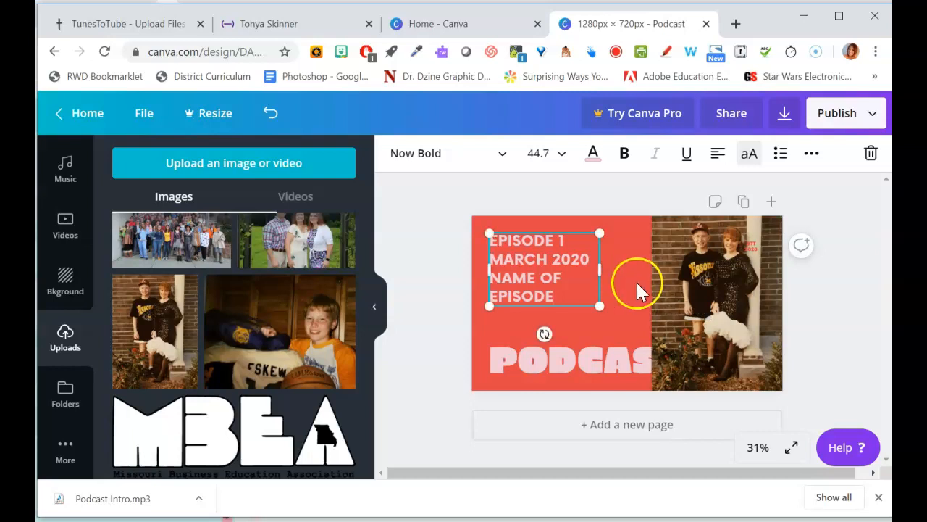
left_click(628, 286)
- Bring the PODCAST title forward so it sits in front of the photo
left_click(628, 355)
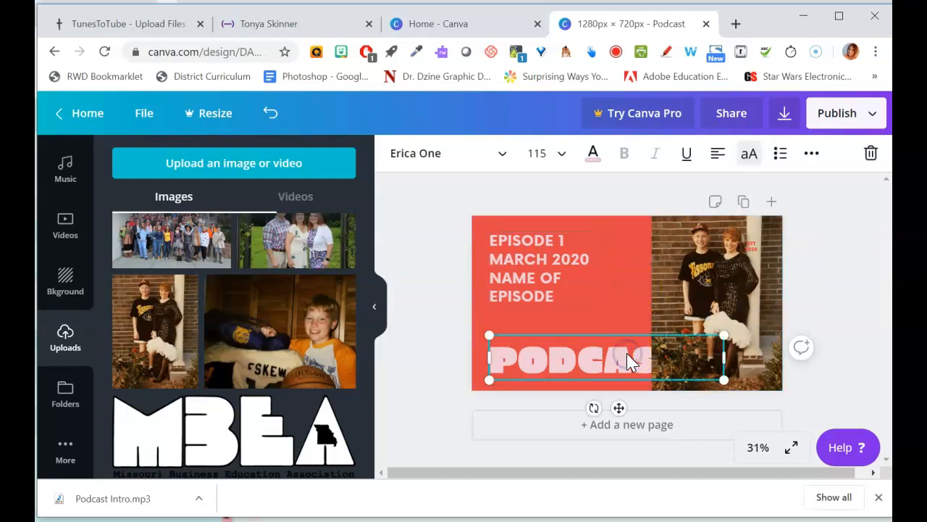
left_click(811, 153)
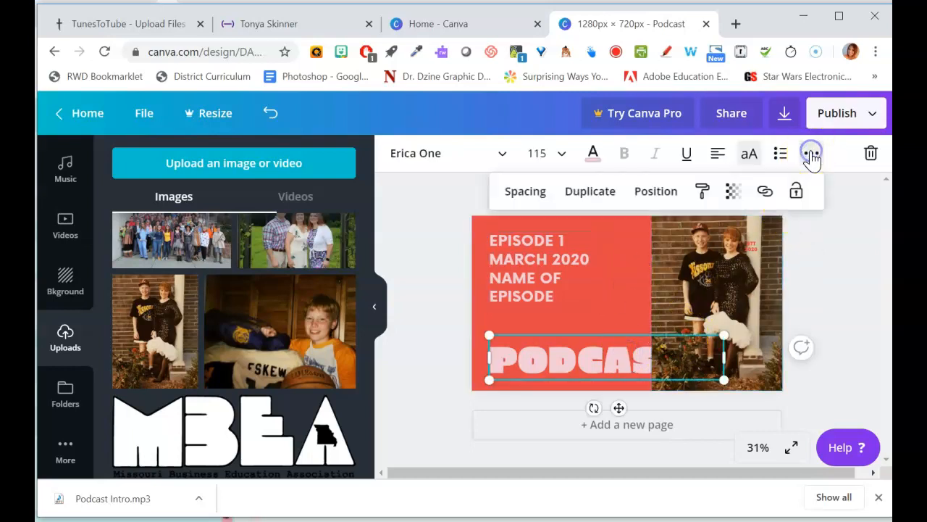
left_click(652, 191)
left_click(459, 240)
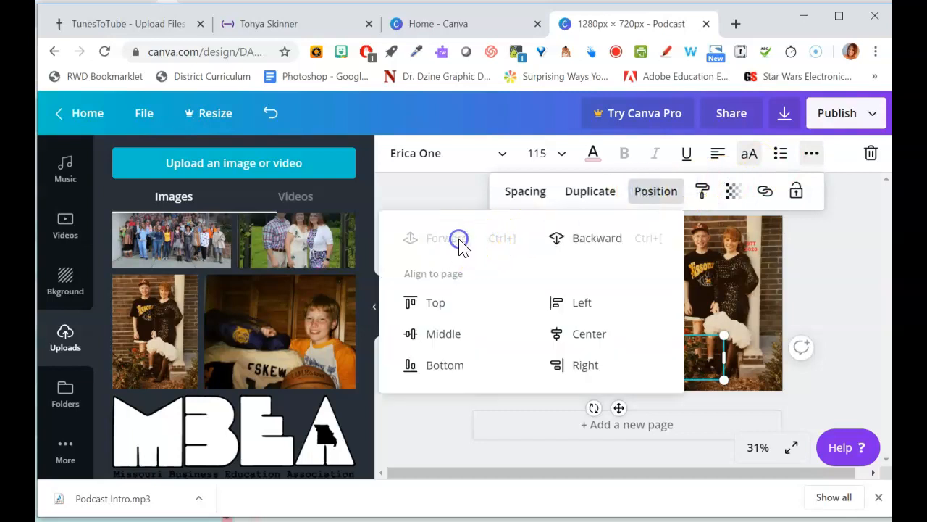
left_click(833, 343)
left_click(728, 301)
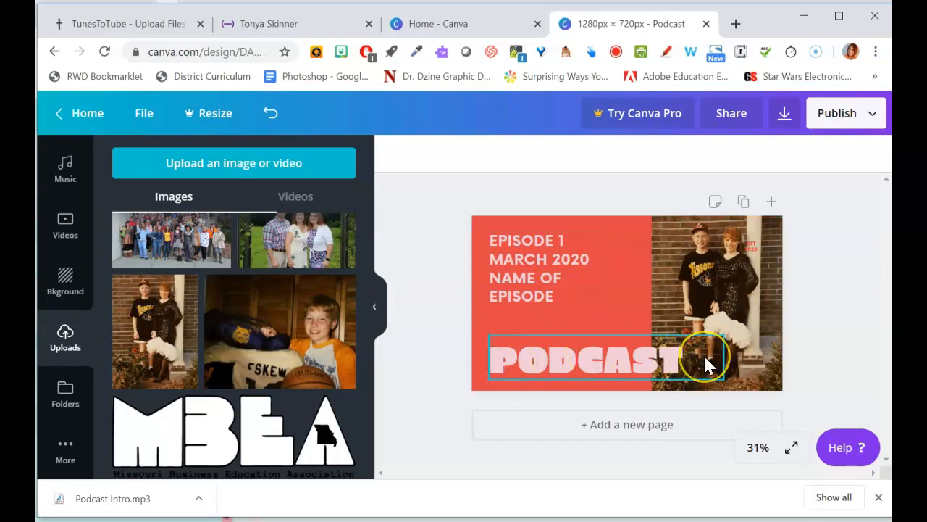
- Download the design as a JPG image named PodcastSlideEpisode1 to the Desktop
left_click(785, 114)
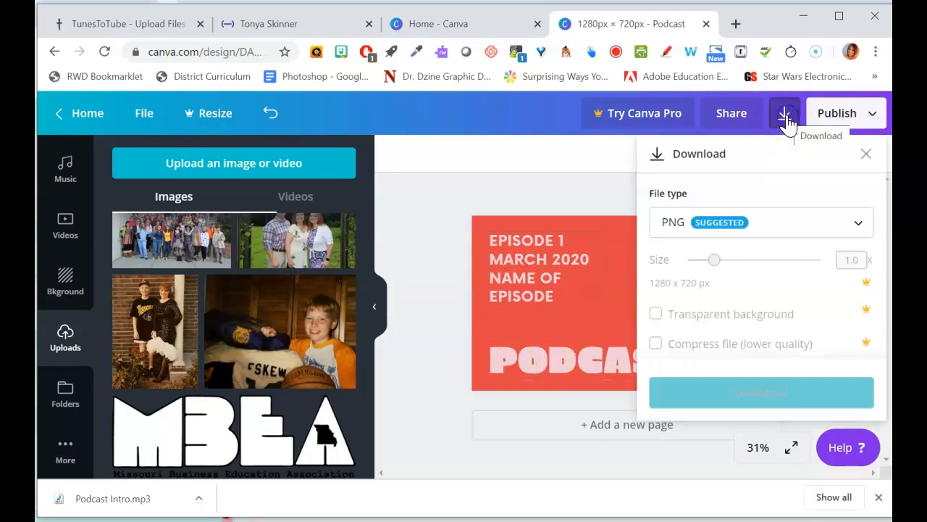
left_click(741, 226)
left_click(721, 244)
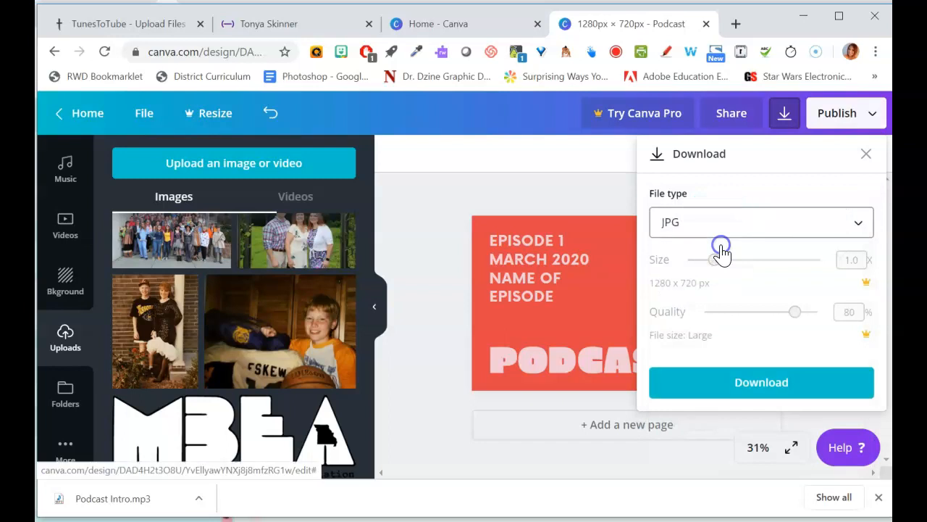
left_click(753, 382)
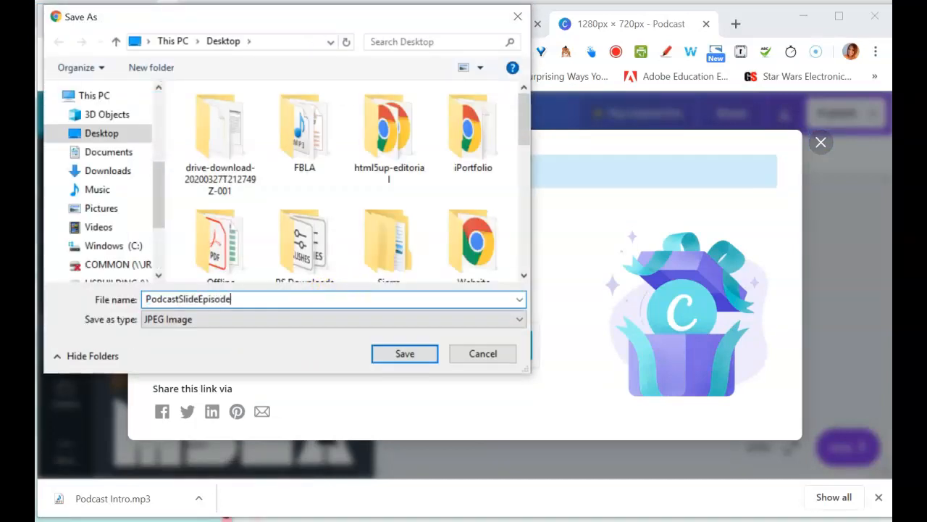
key("Return")
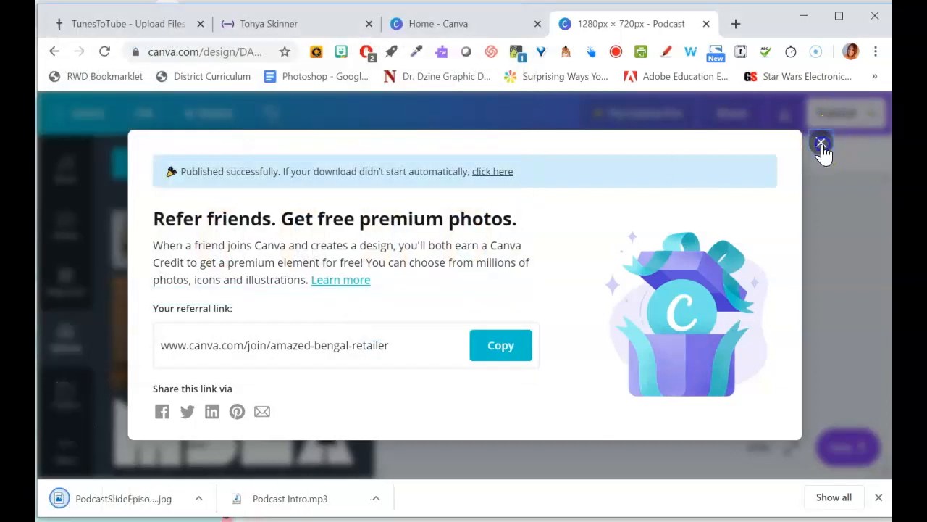
left_click(821, 144)
- Switch to TunesToTube and upload the Podcast Intro MP3 together with the PodcastSlideEpisode1 image
left_click(148, 26)
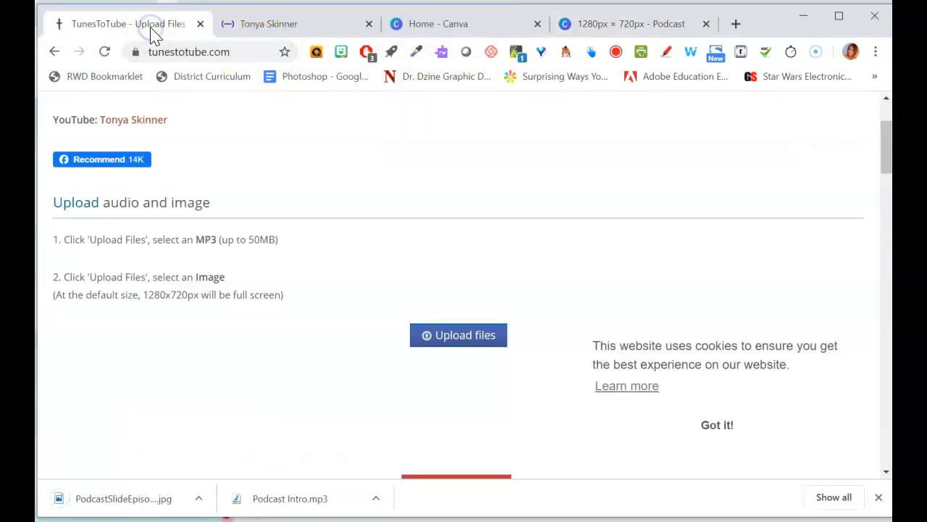
left_click(462, 339)
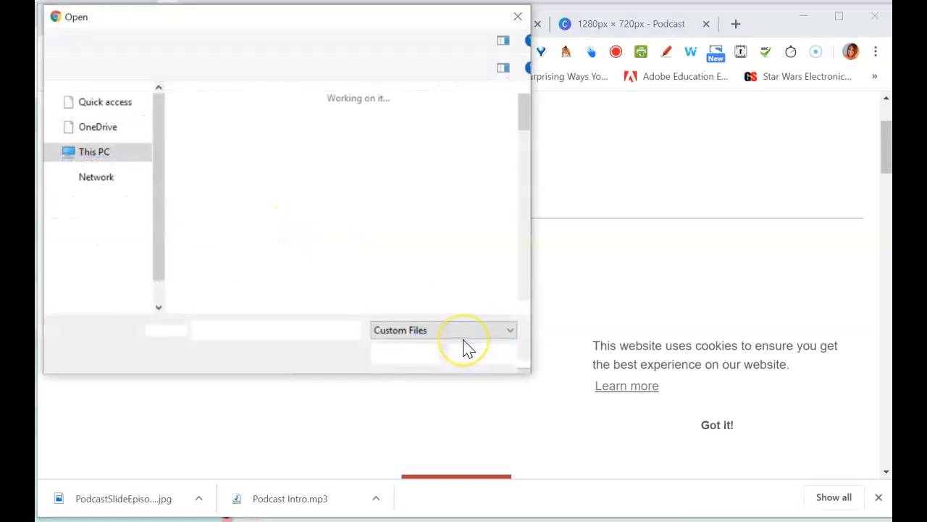
left_click_drag(524, 114, 527, 212)
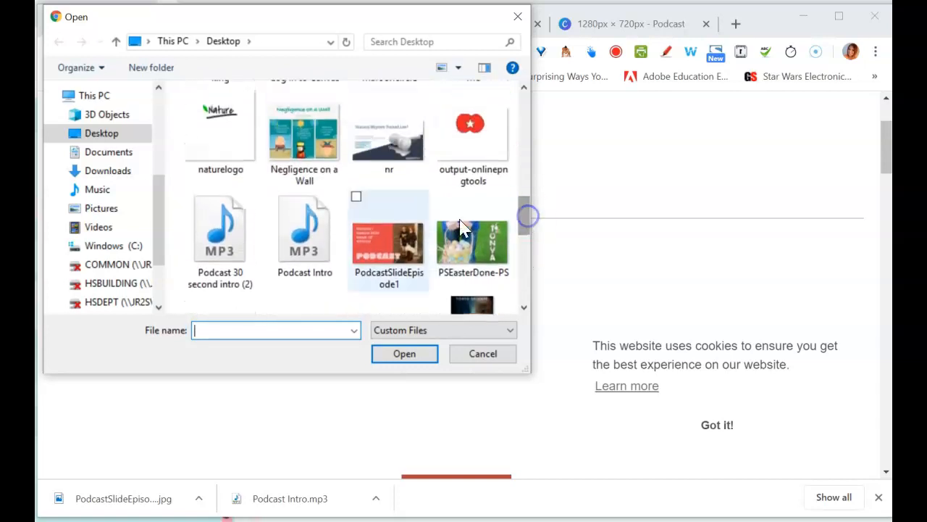
left_click(322, 246)
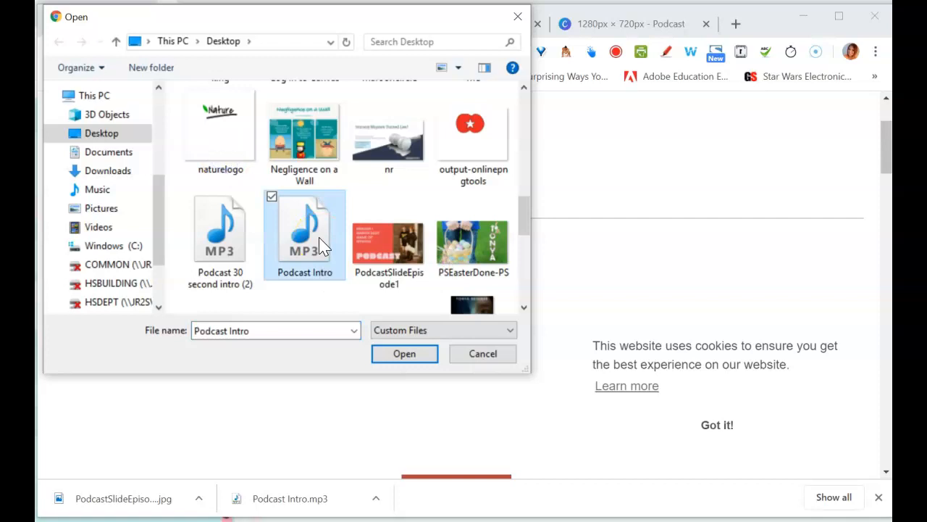
left_click(402, 255, "ctrl")
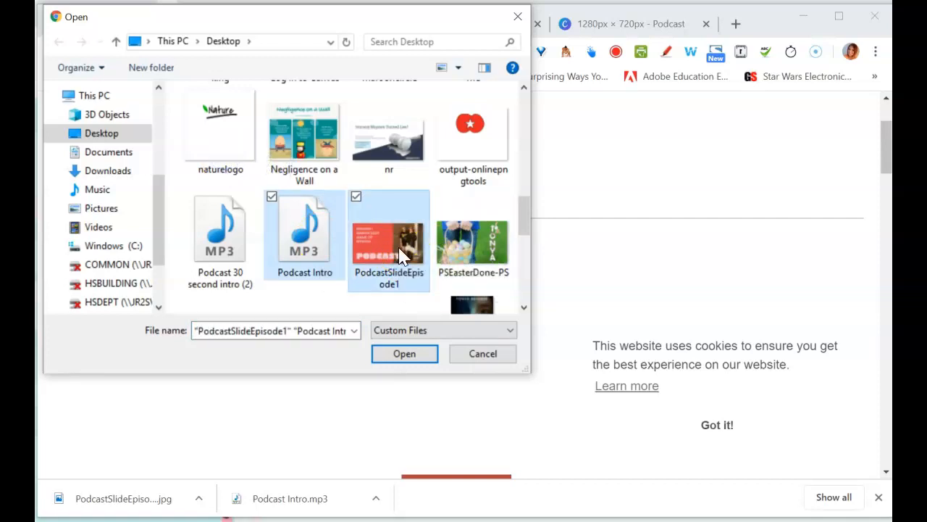
left_click(411, 363)
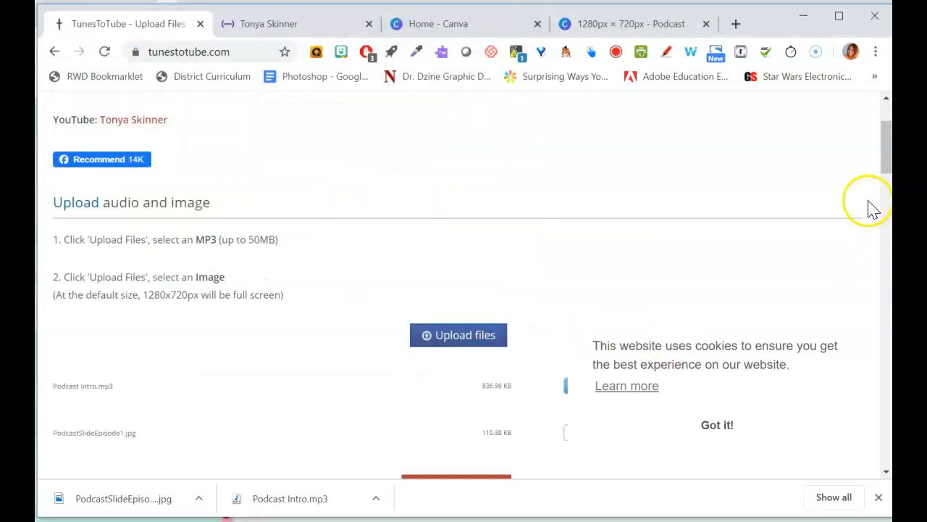
- Set the YouTube video title to the host's first name followed by “'s Fitness Podcast Episode 1: Whatever It's Called”
scroll(886, 155, "down", 2)
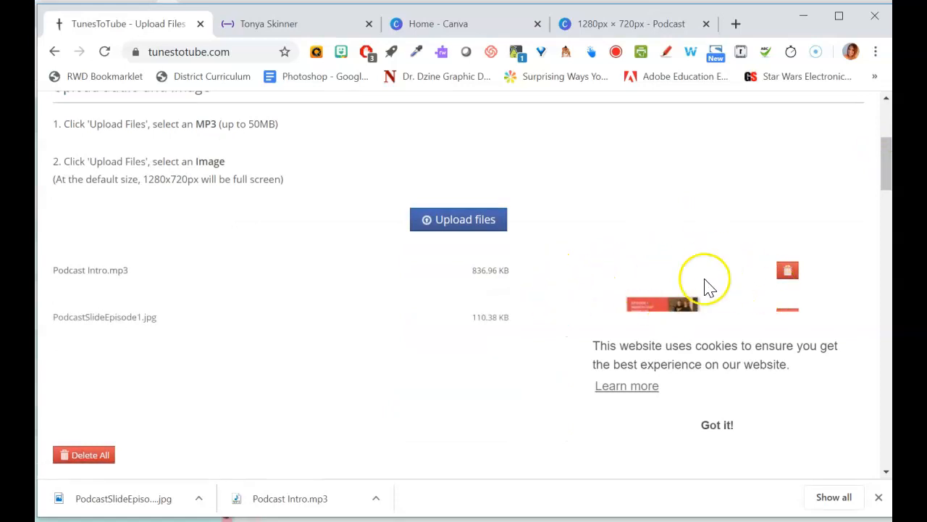
left_click_drag(889, 164, 888, 217)
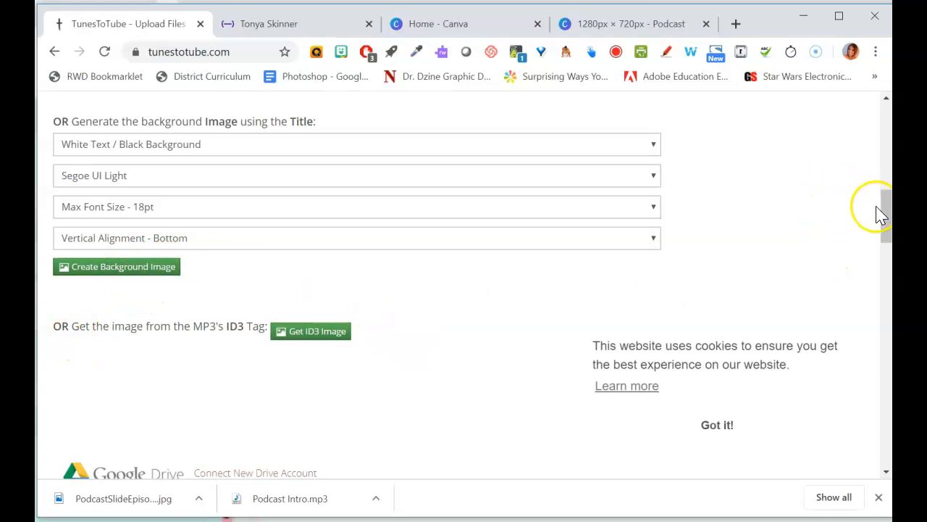
left_click_drag(888, 221, 885, 290)
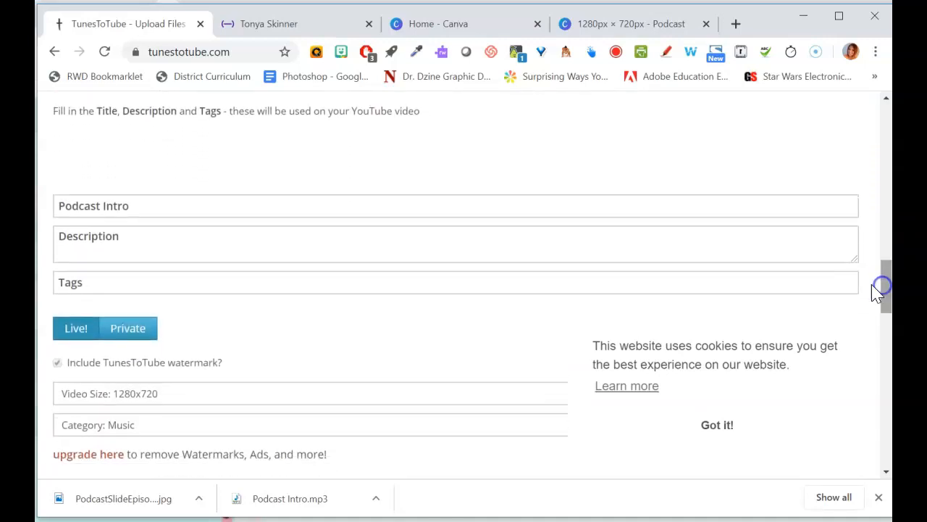
left_click(184, 212)
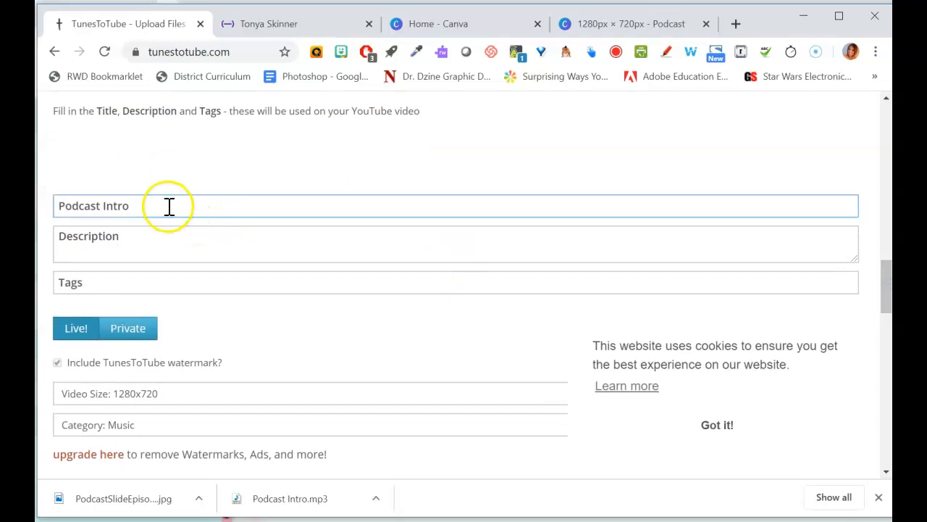
left_click_drag(166, 205, 56, 203)
type("Tonya's Fitness")
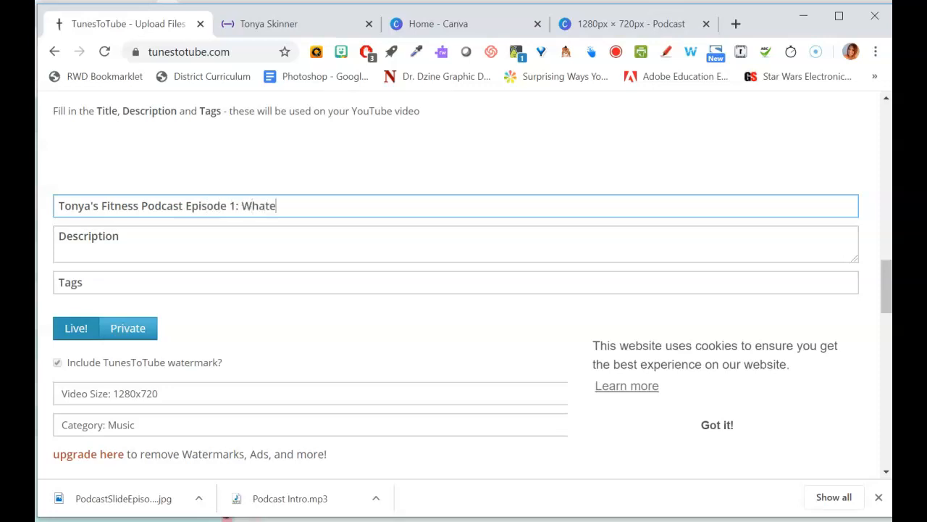
type("d")
- Enter the description “Type a description here” and the tag fitness
key("Tab")
type("S")
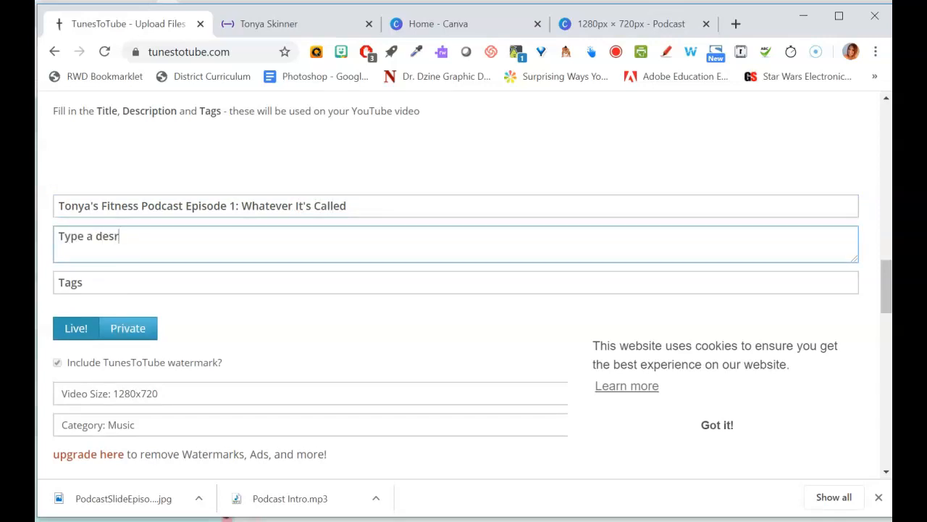
left_click(75, 282)
type("fitness")
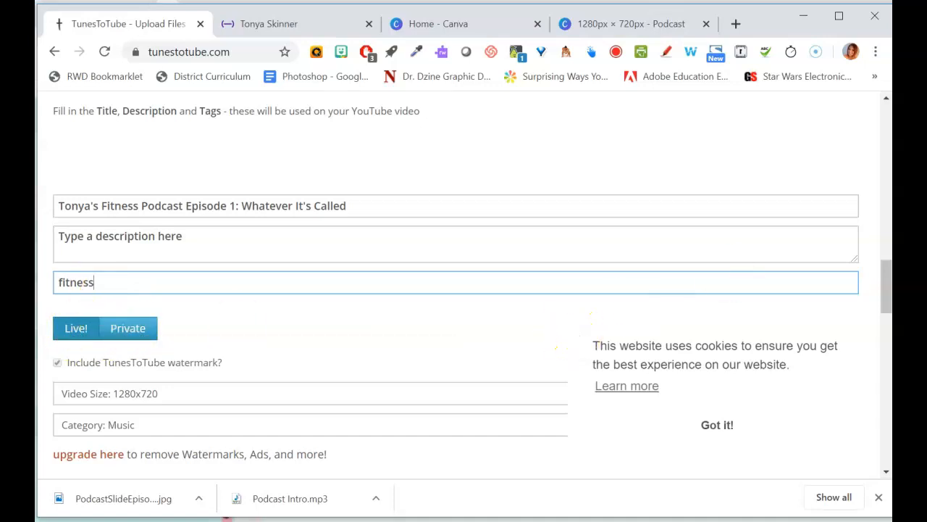
- Set the video's visibility to Live instead of Private
scroll(888, 295, "down", 2)
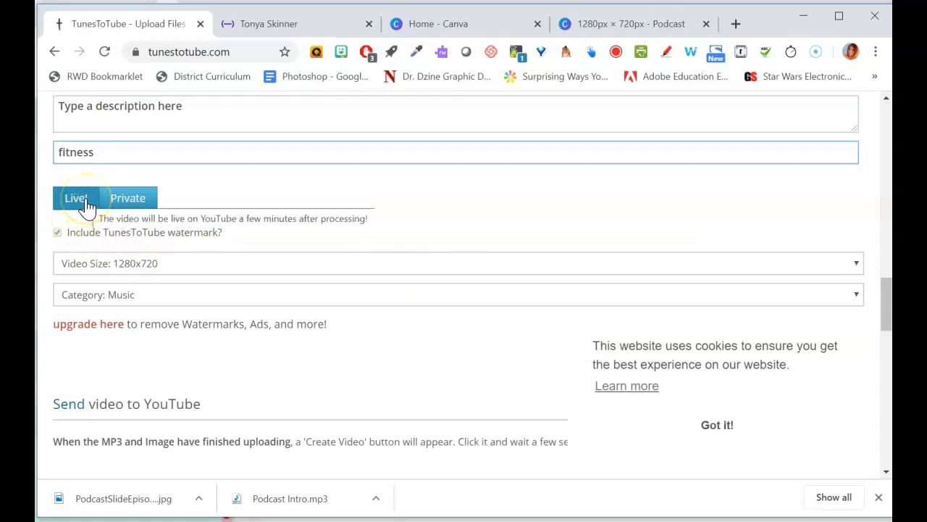
left_click(127, 202)
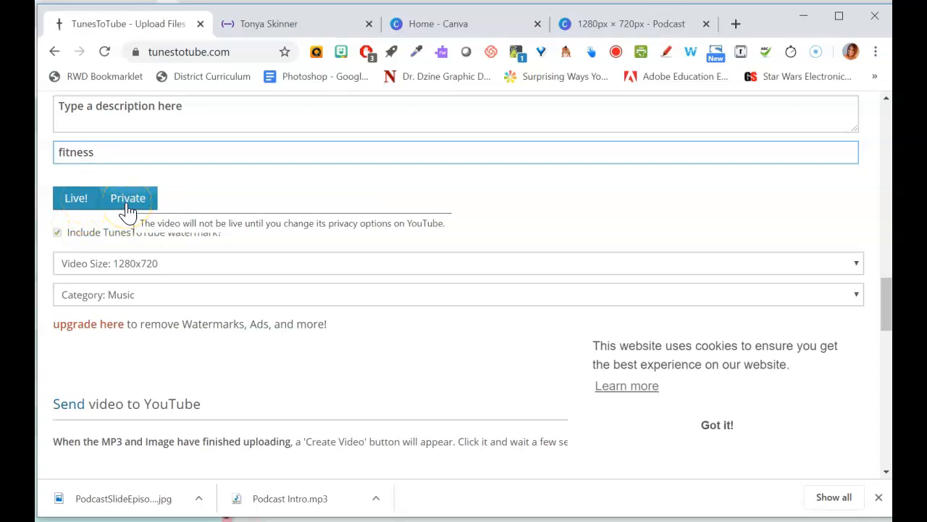
left_click(75, 205)
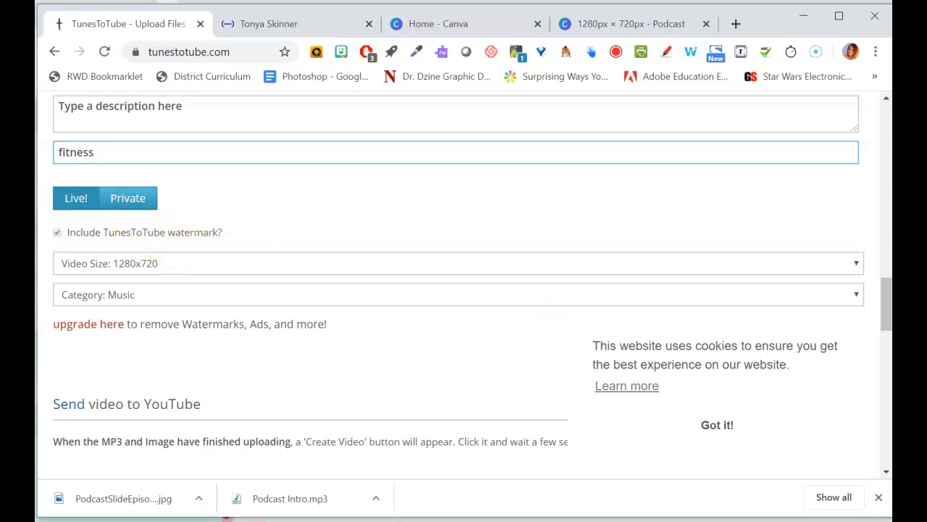
- Create the video and send it to YouTube, then dismiss the cookie notice
left_click_drag(885, 311, 885, 341)
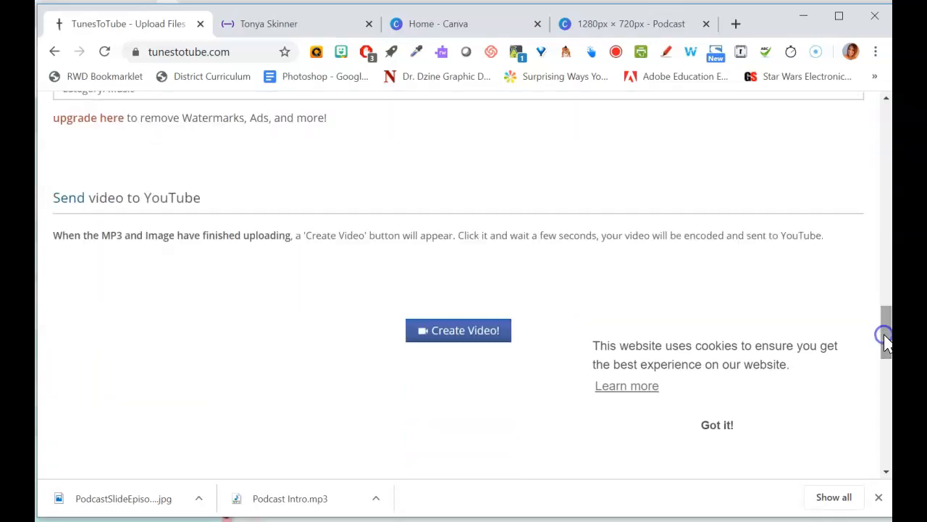
left_click(450, 335)
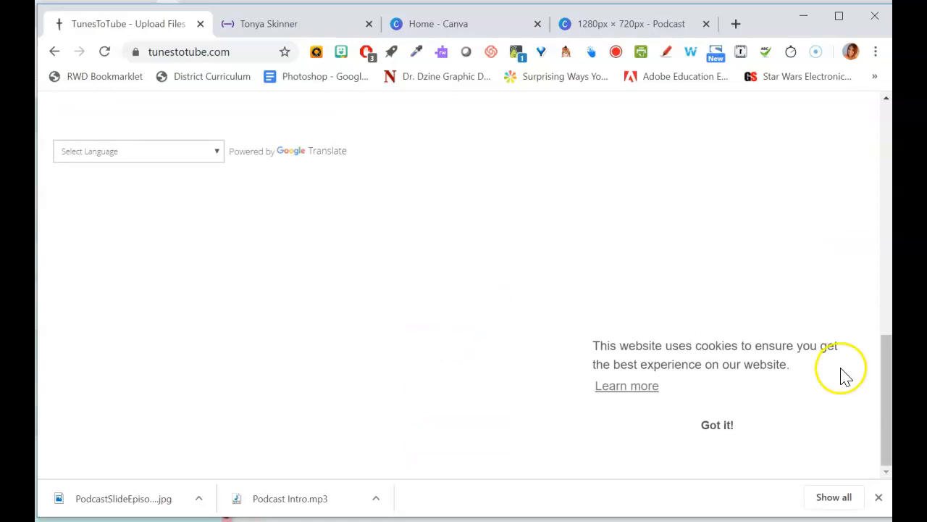
left_click_drag(889, 394, 867, 207)
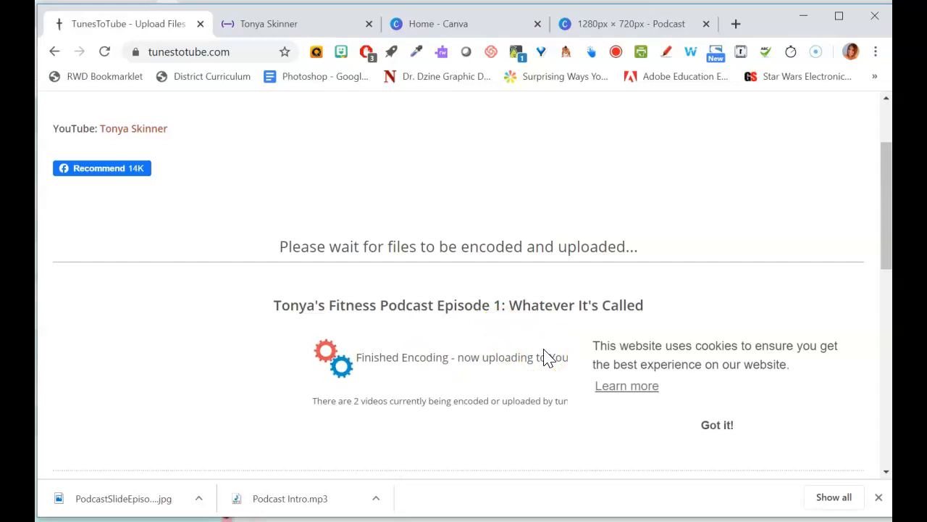
left_click(706, 434)
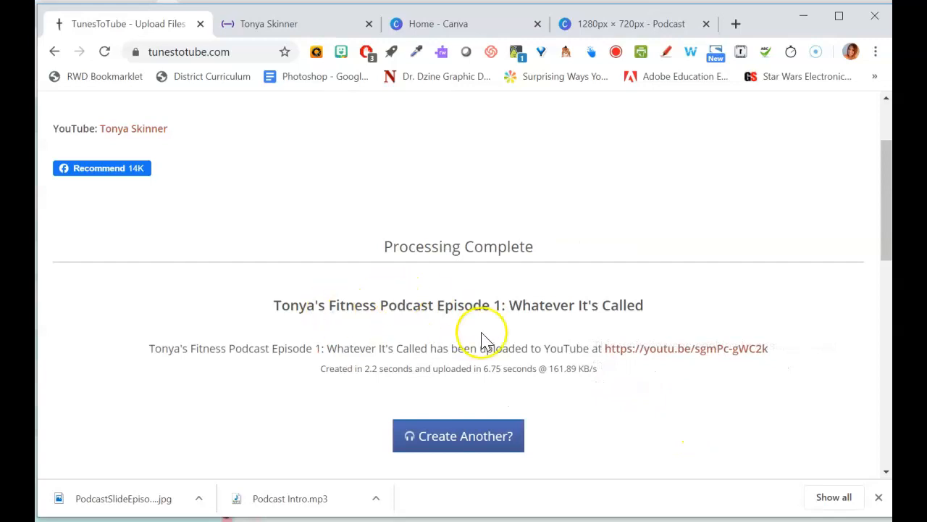
- Open the uploaded video's YouTube link and pause its playback
left_click(678, 351)
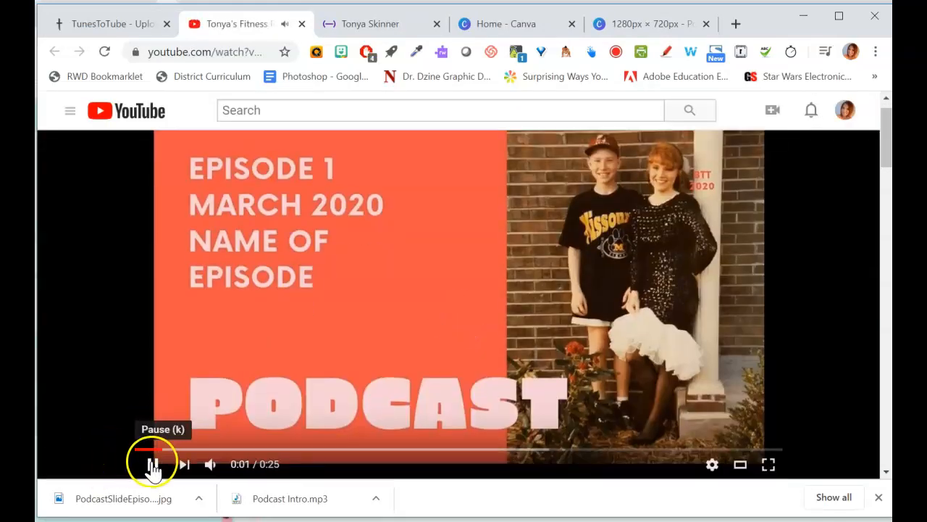
left_click(154, 466)
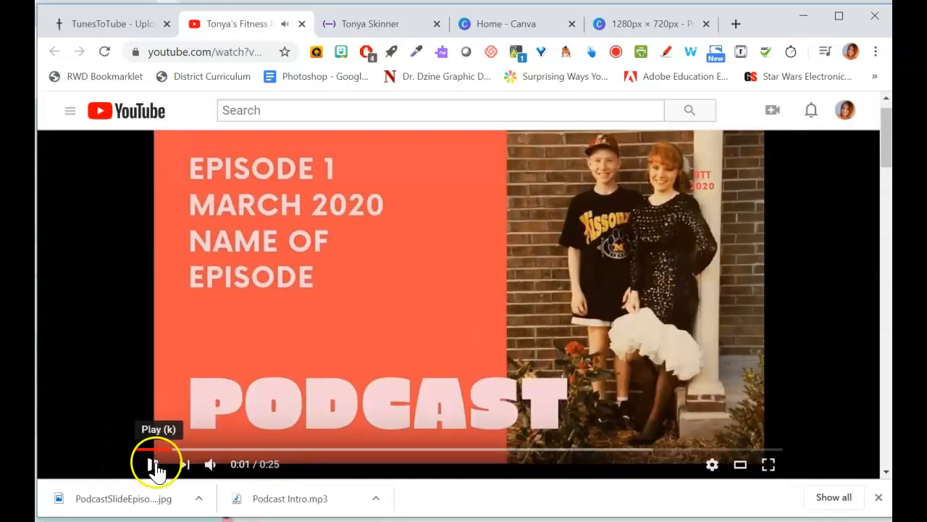
- Open YouTube Studio from the account menu and go to the channel's videos list
mouse_move(886, 157)
left_mouse_down()
mouse_move(887, 222)
mouse_move(885, 144)
left_mouse_up()
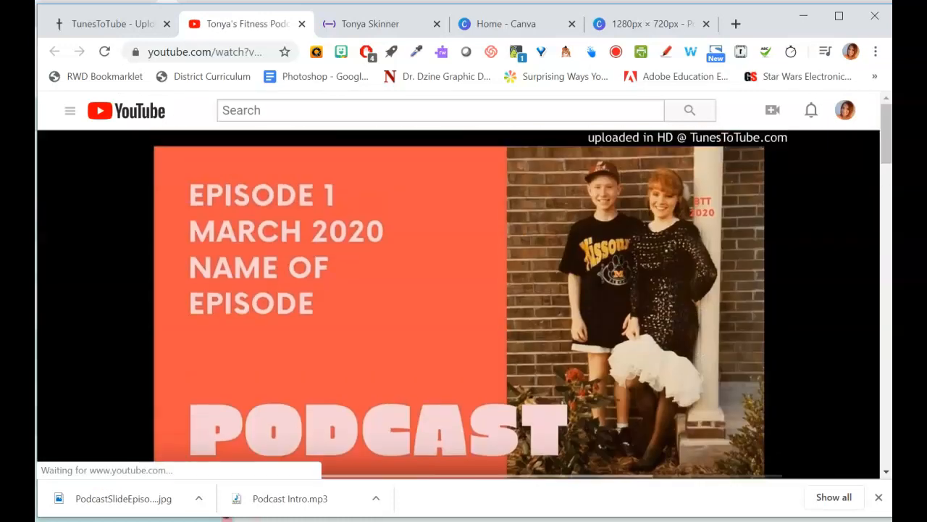
left_click(846, 114)
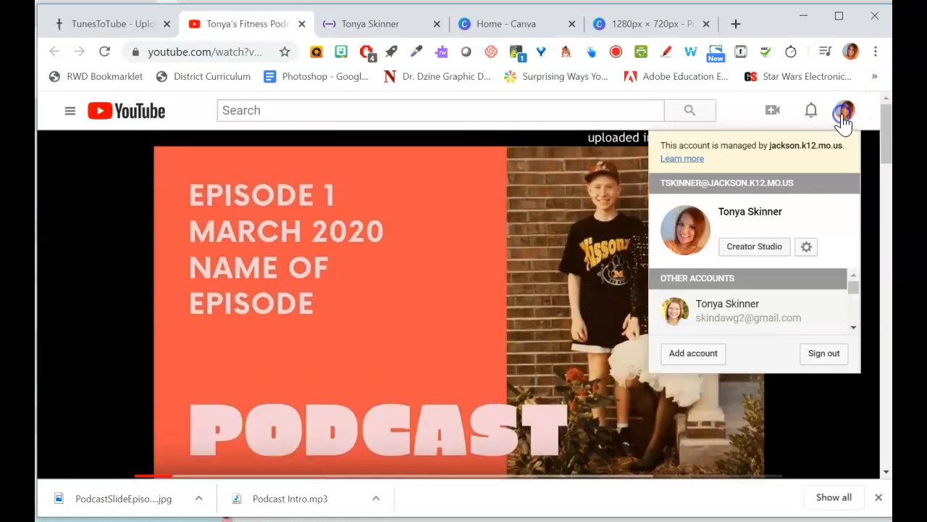
left_click(754, 250)
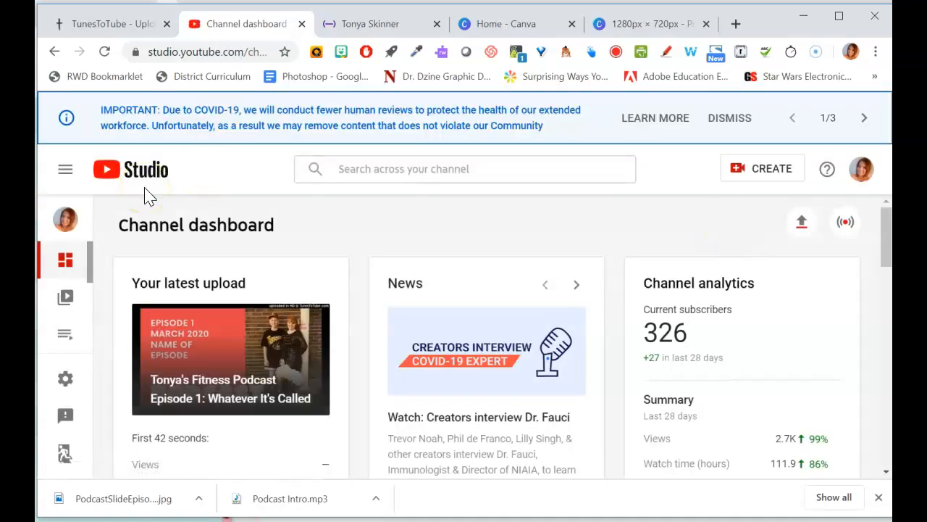
left_click(64, 173)
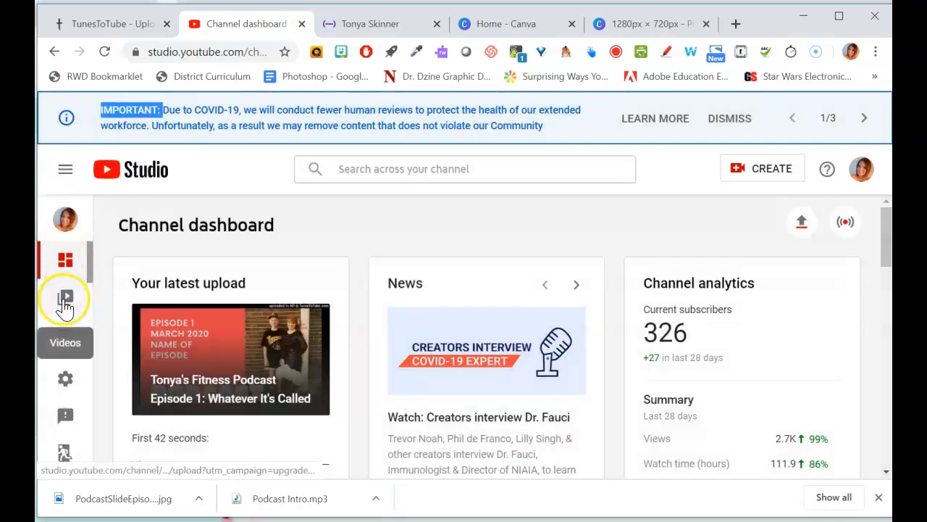
left_click(64, 303)
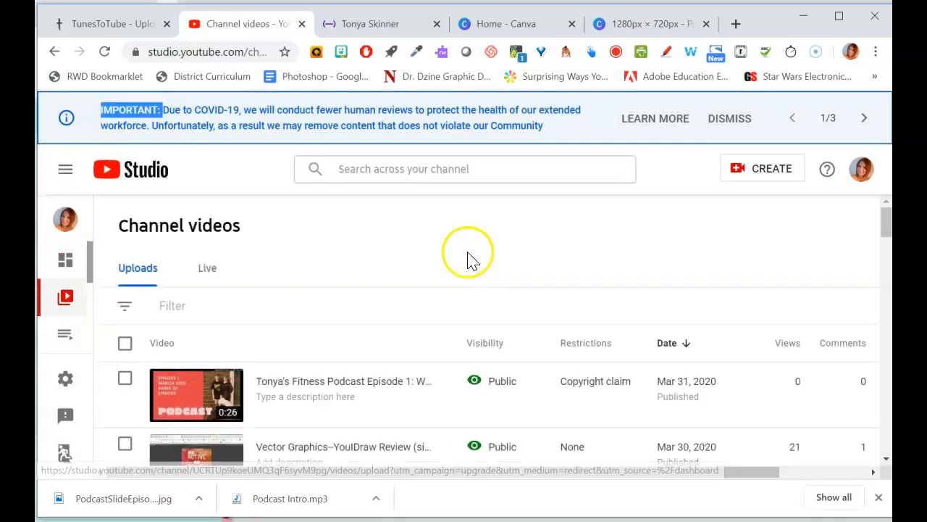
- Change the podcast video's visibility to Unlisted and publish the change
left_click(533, 384)
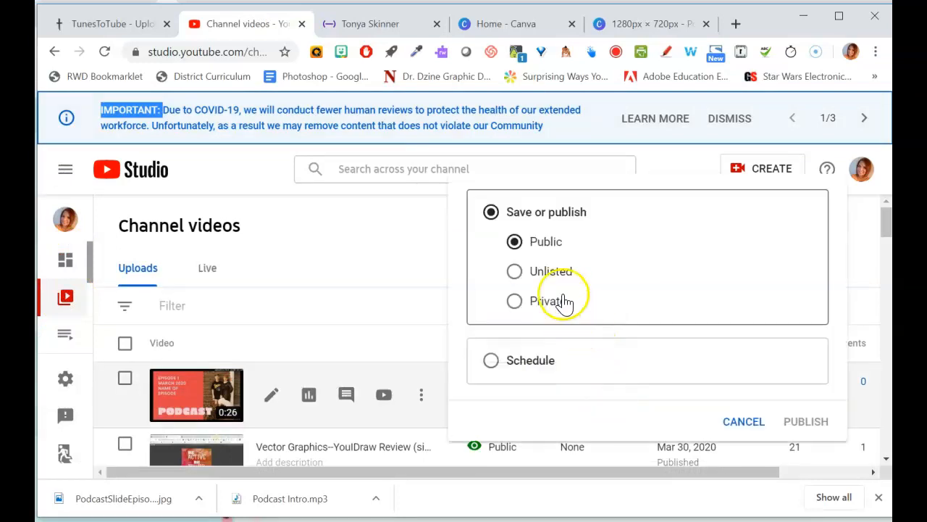
left_click(551, 283)
left_click(815, 423)
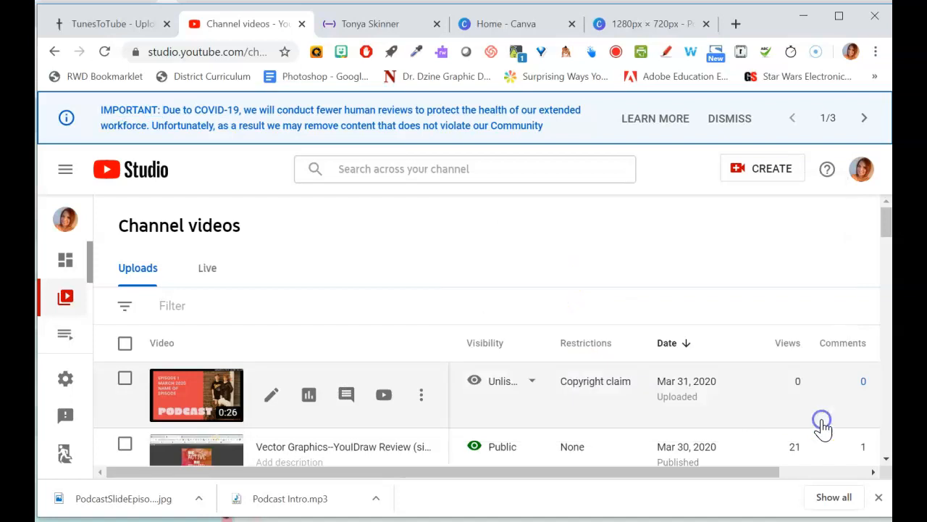
- Open the podcast video's details, mark it as not made for kids, and save
mouse_move(604, 389)
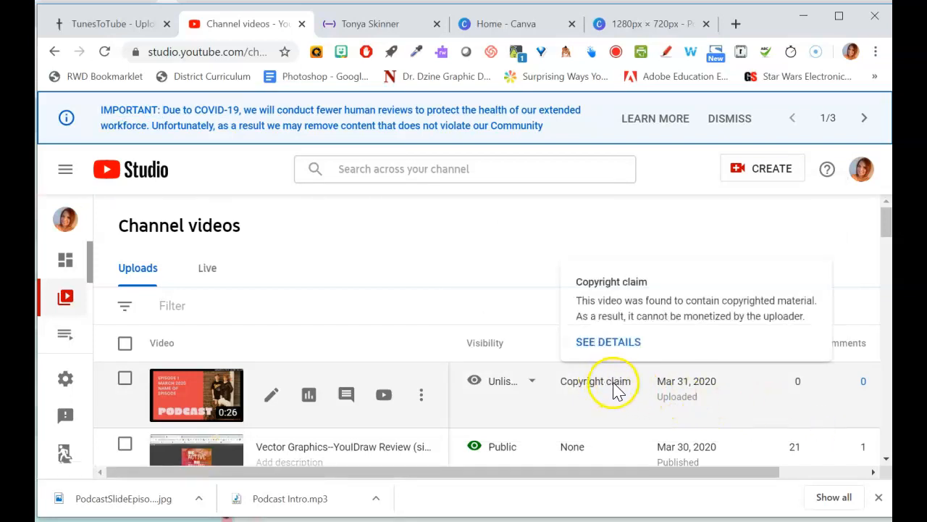
left_click_drag(884, 231, 886, 217)
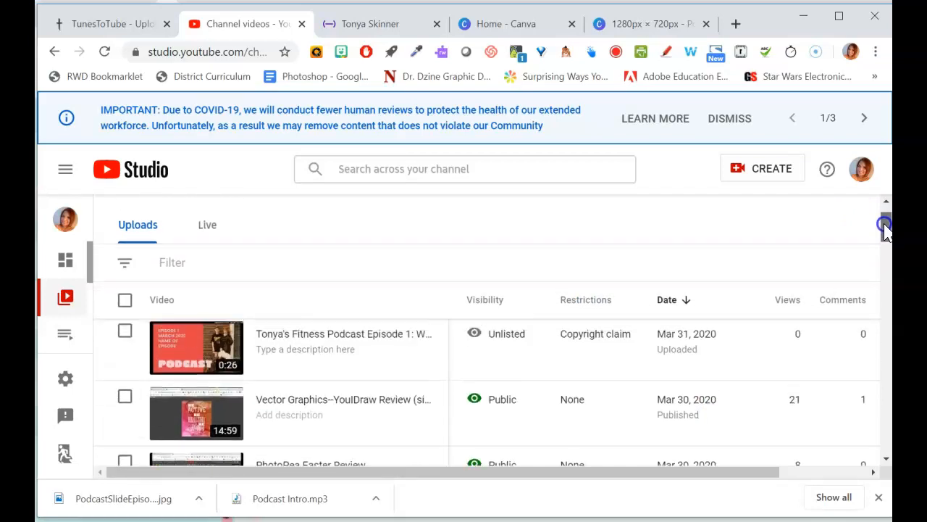
mouse_move(607, 355)
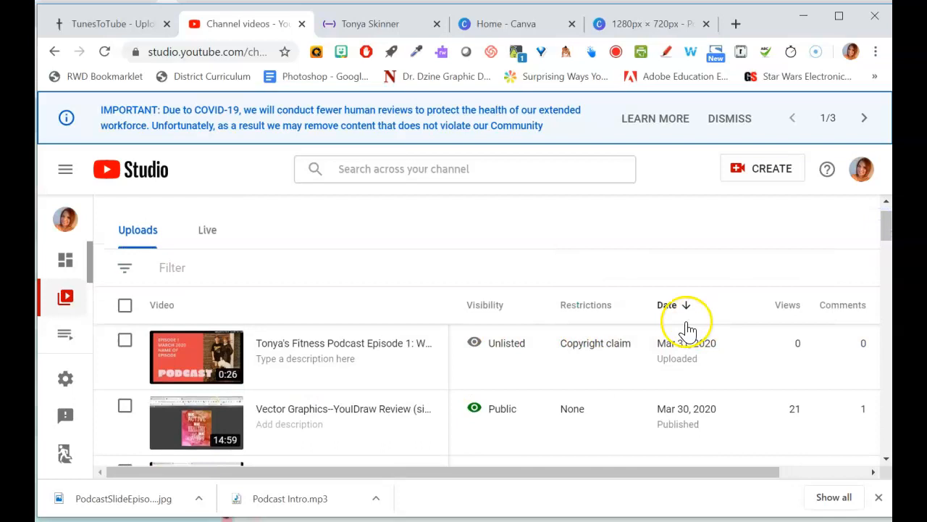
left_click(206, 356)
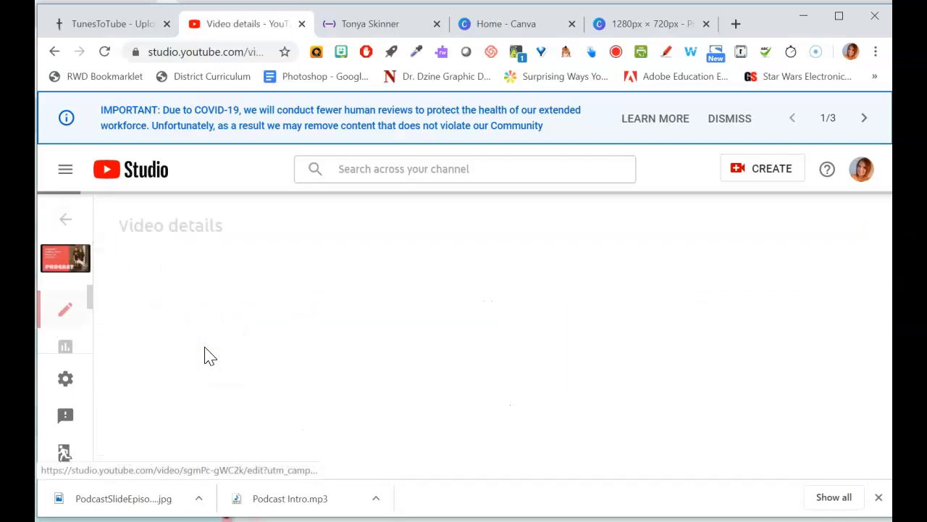
left_click_drag(885, 226, 882, 391)
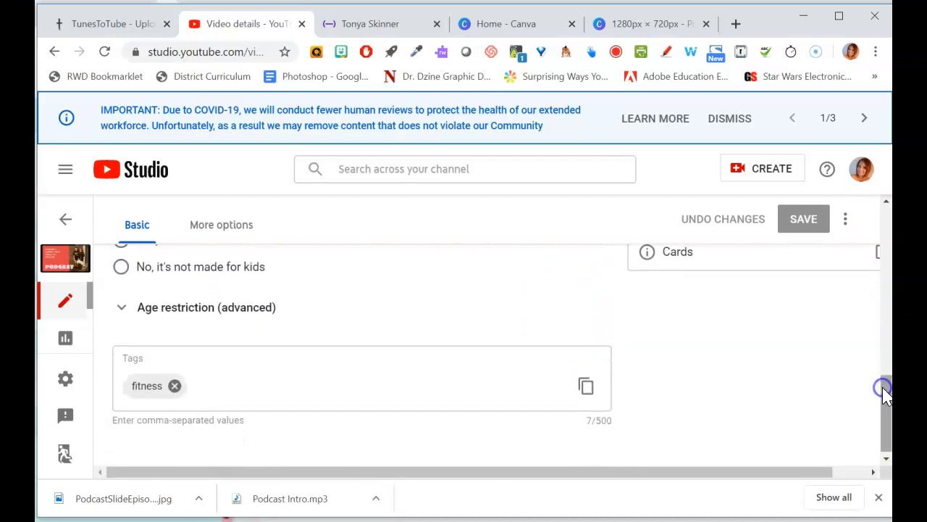
left_click(196, 269)
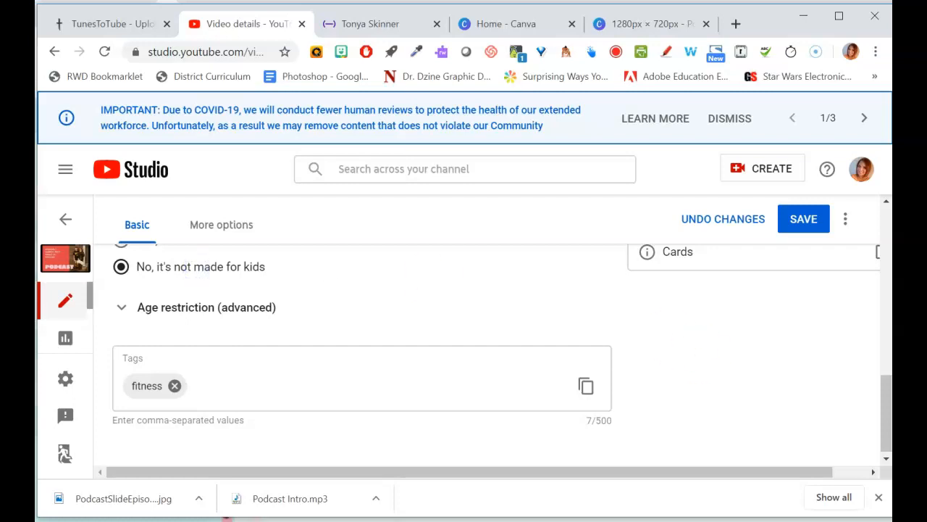
left_click_drag(886, 425, 830, 272)
left_click(805, 251)
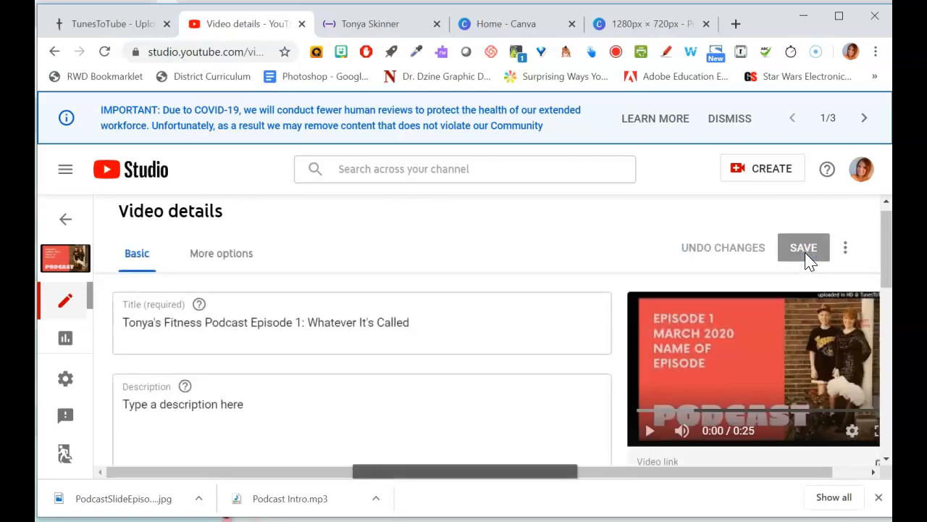
left_click(887, 261)
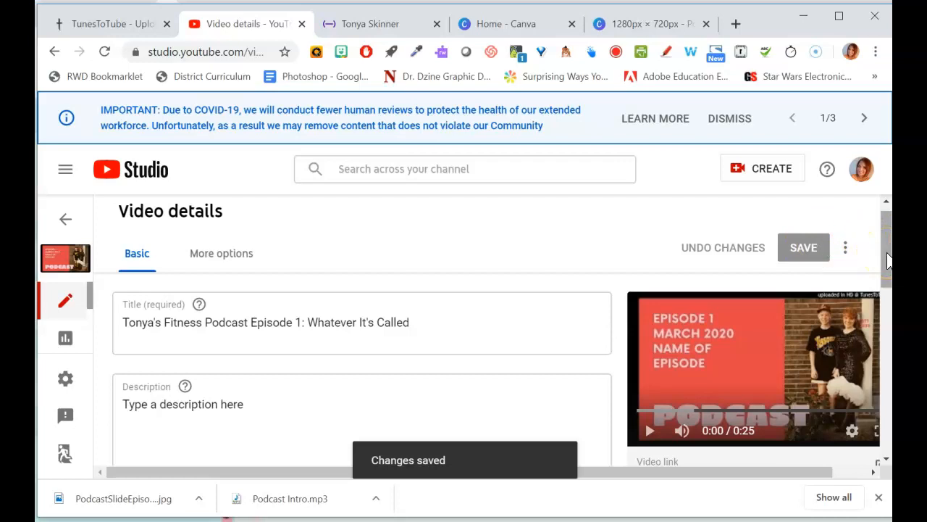
- Open Blogger in a new tab and start a new post titled "Podcast Episode 1"
left_click(736, 24)
type("bl")
key("Return")
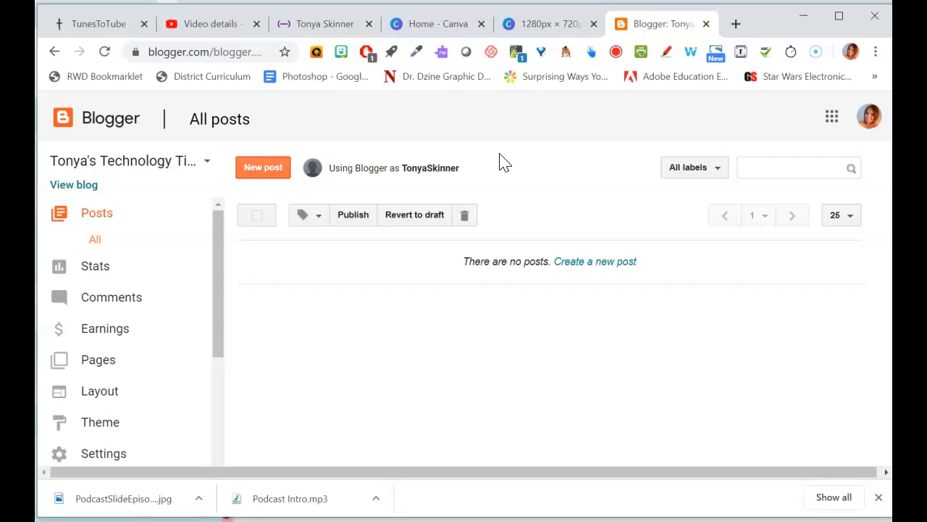
left_click(270, 171)
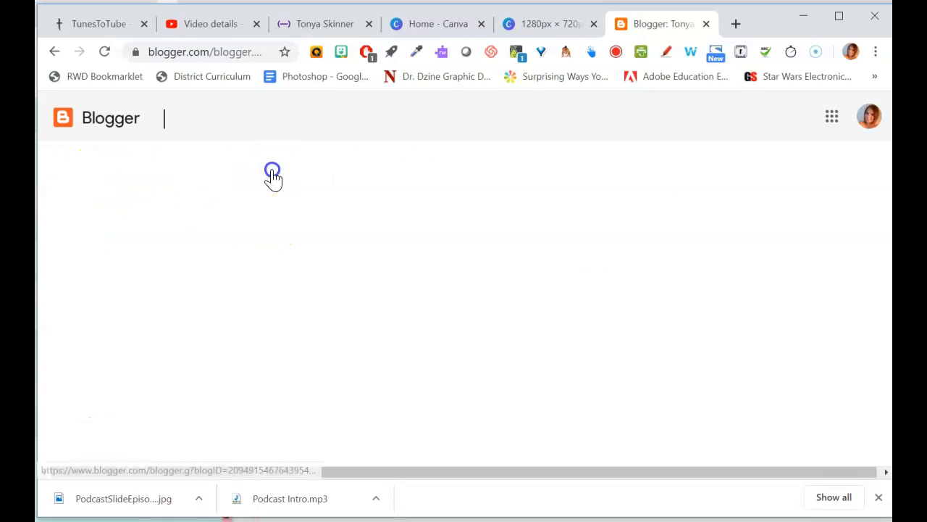
left_click(294, 159)
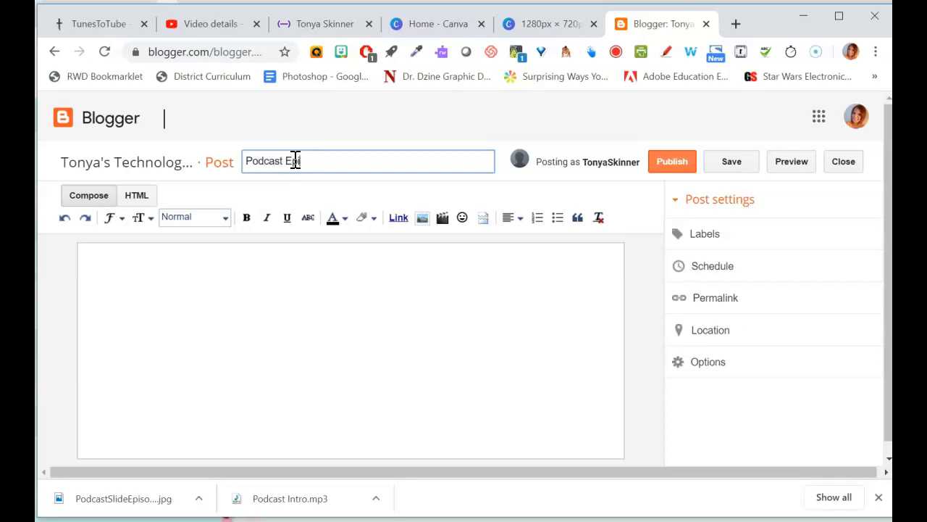
left_click(272, 274)
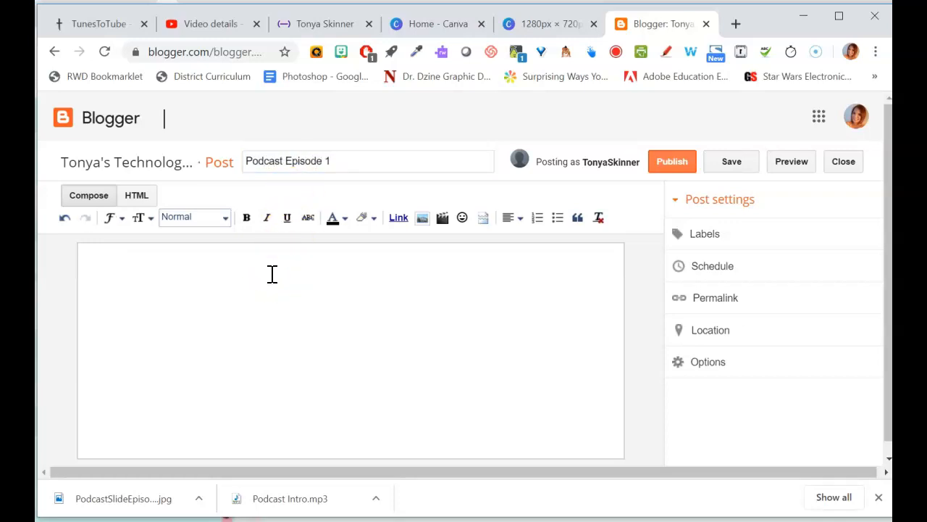
- Return to the channel videos list and copy the podcast video's shareable link
left_click(219, 28)
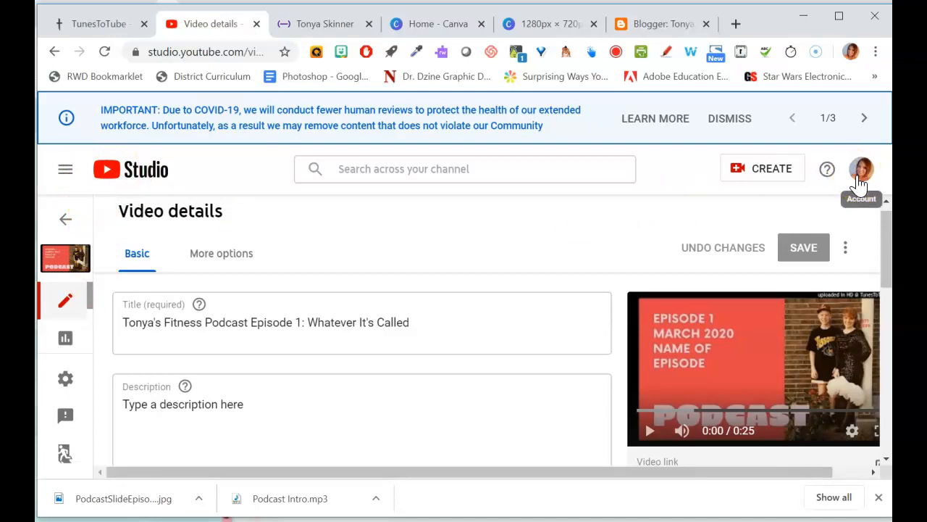
left_click(65, 223)
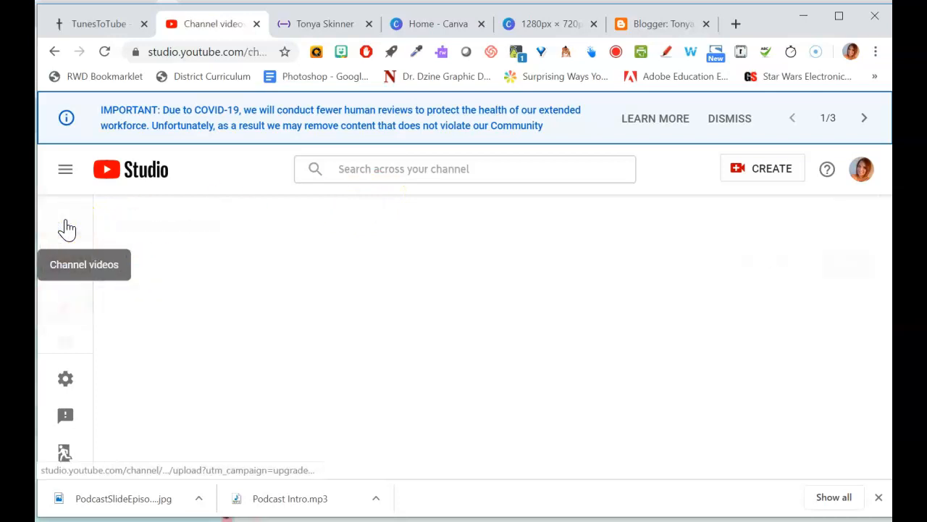
mouse_move(275, 395)
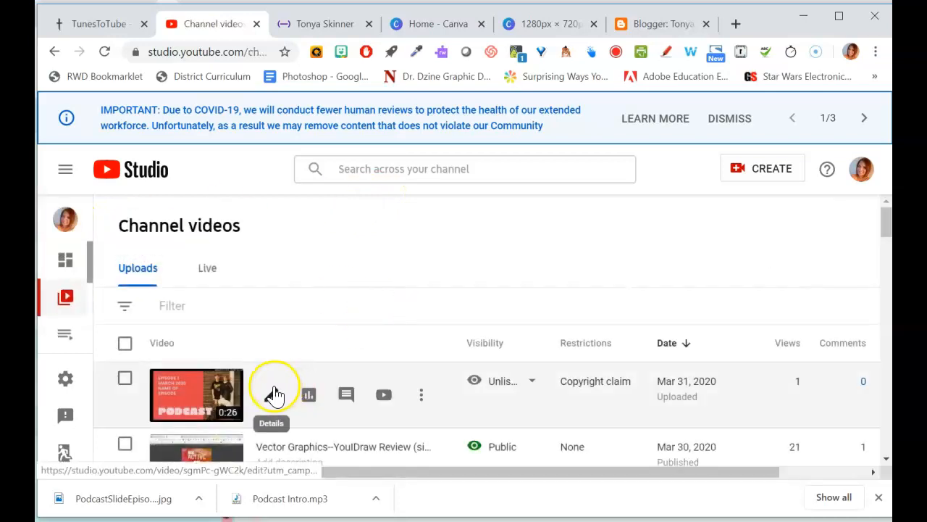
left_click(421, 398)
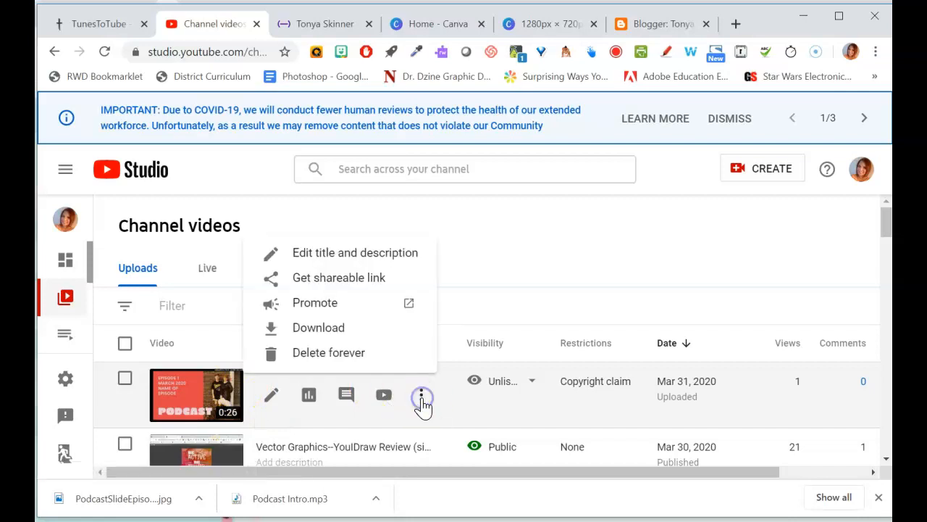
left_click(344, 282)
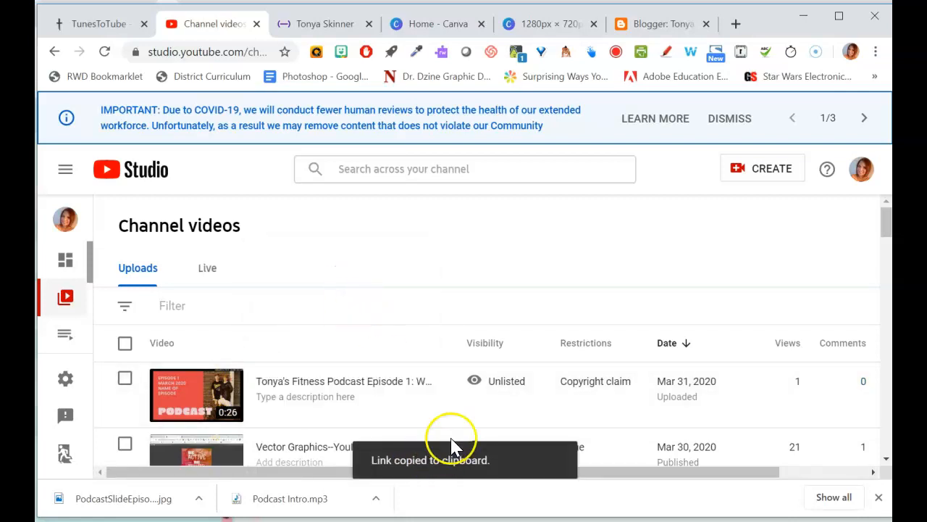
- Open the copied link in a new tab and take the video's embed code from its Share options
left_click(735, 25)
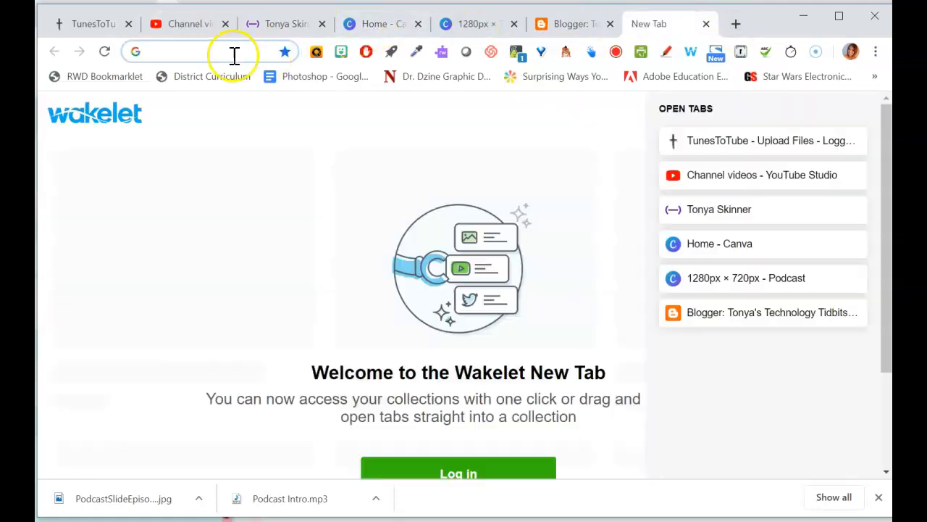
key("ctrl+v")
key("Return")
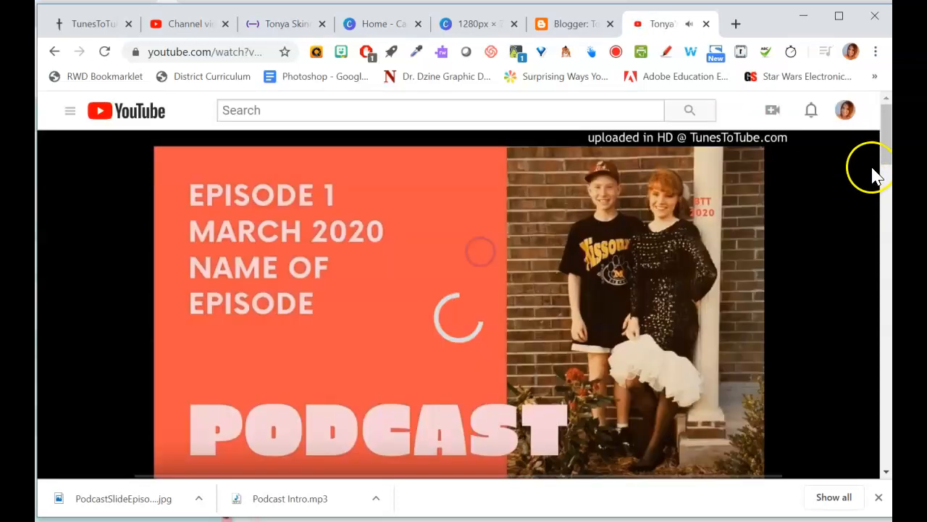
left_click(740, 210)
left_click_drag(880, 162, 882, 180)
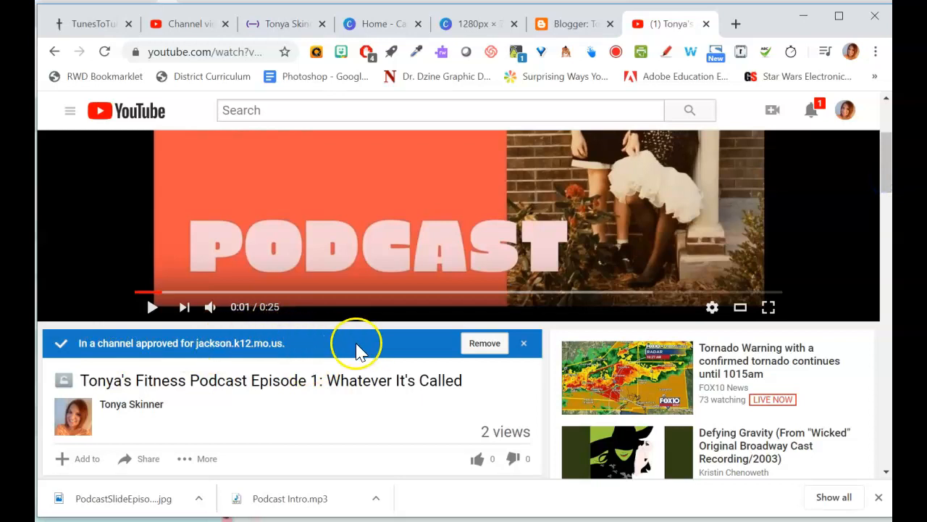
left_click_drag(885, 177, 886, 201)
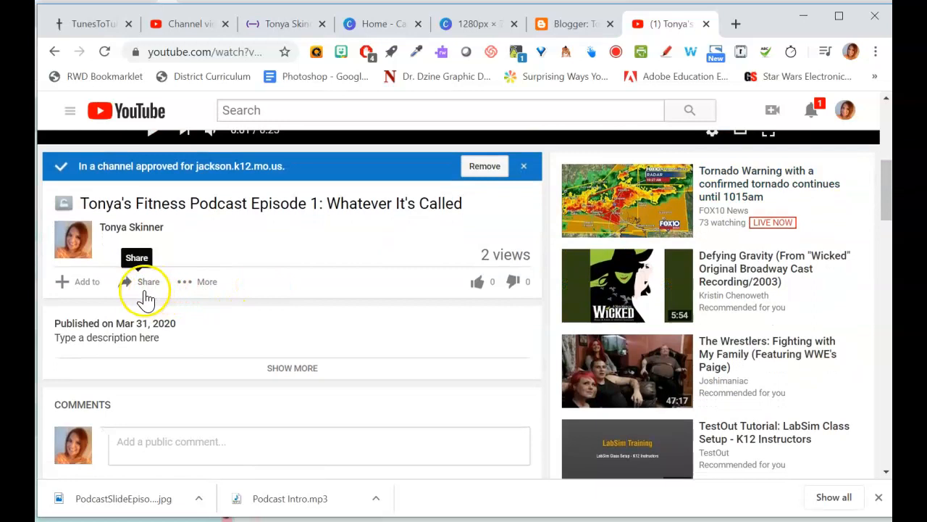
left_click(145, 295)
left_click(134, 325)
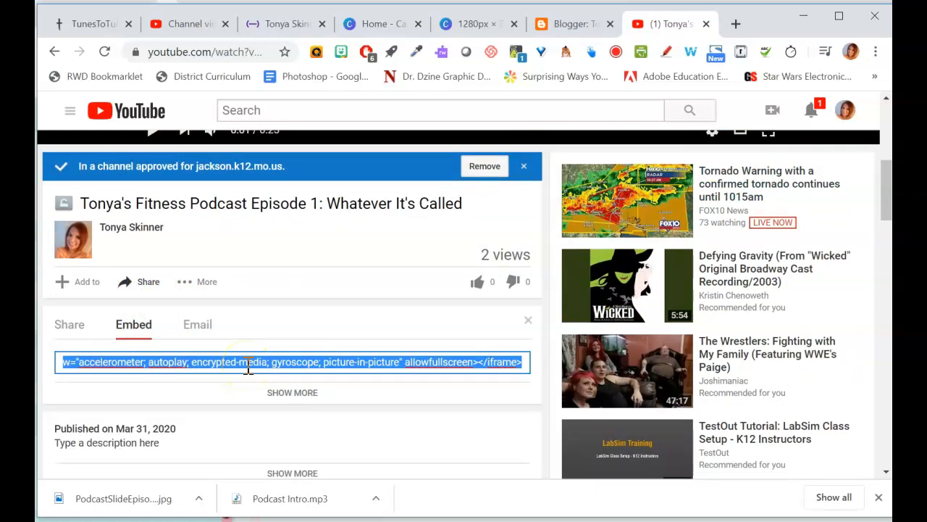
- Paste the embed code into the Blogger post's HTML view and switch back to Compose view
left_click(181, 23)
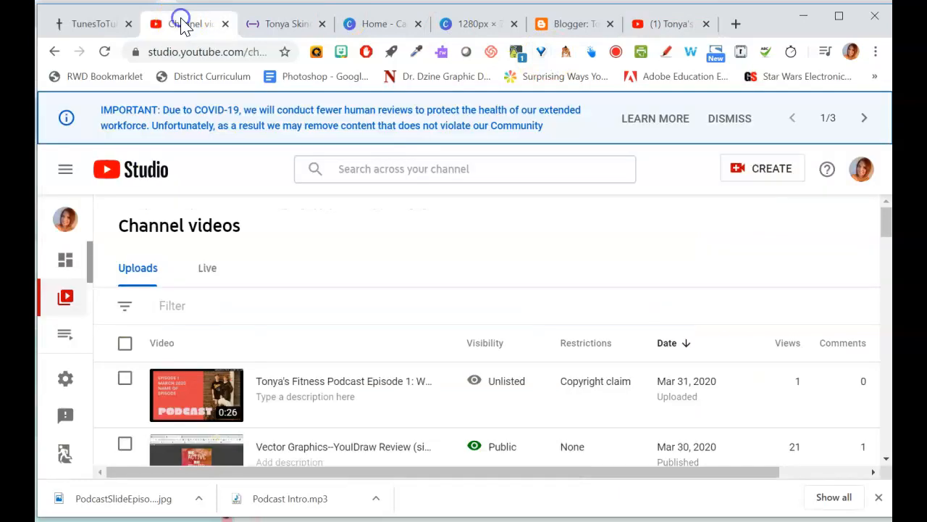
left_click(567, 29)
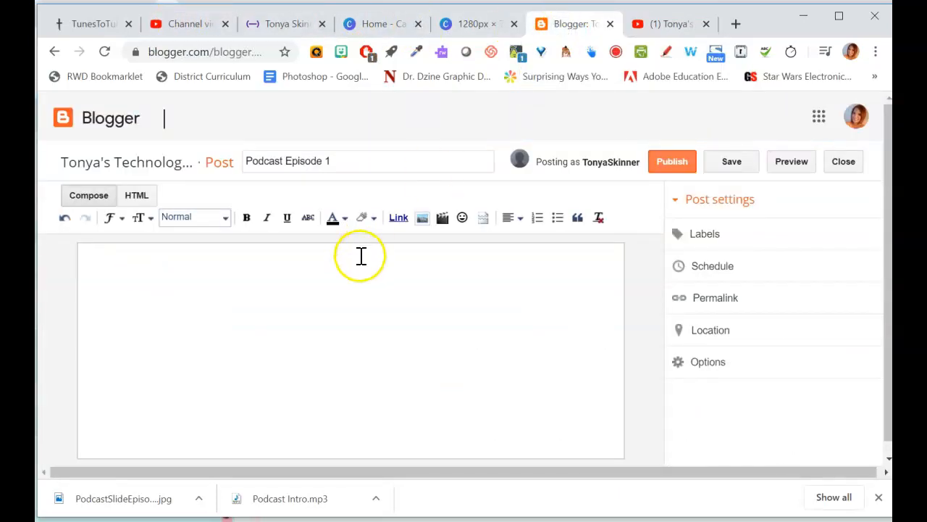
left_click(136, 196)
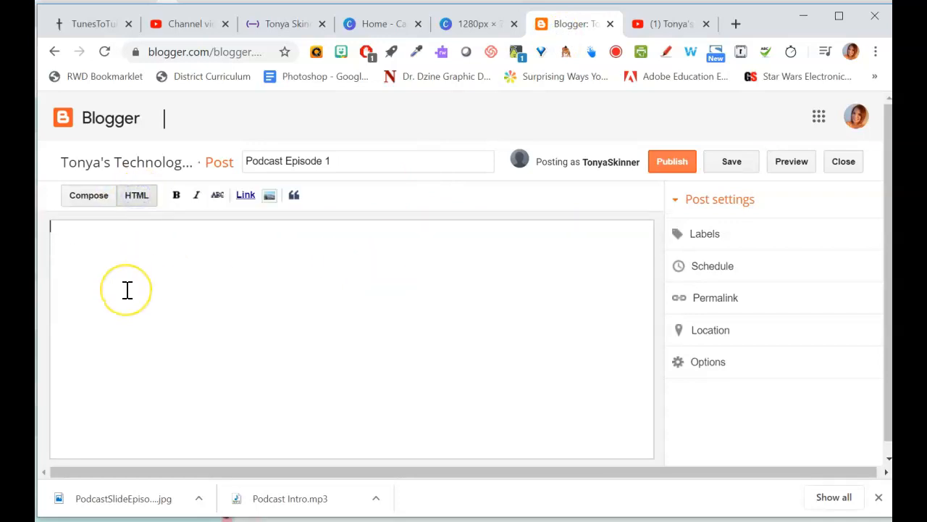
key("ctrl+v")
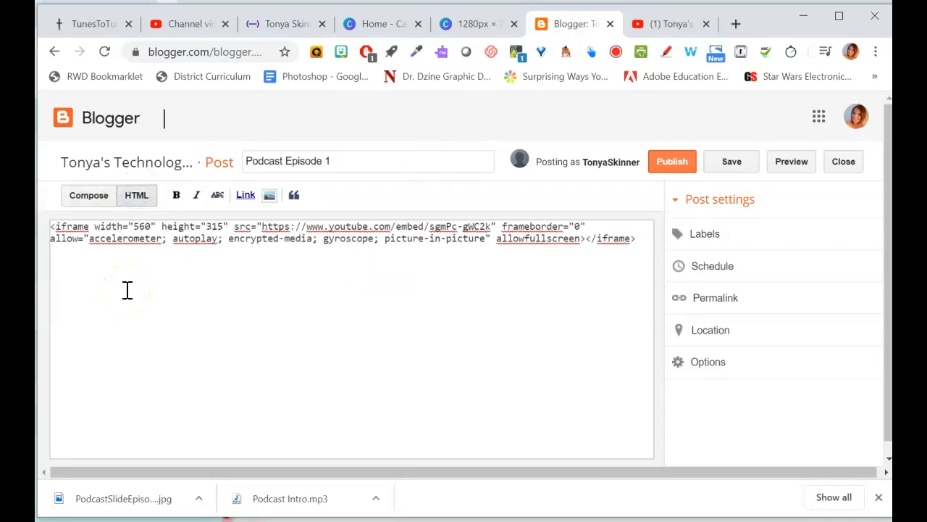
left_click(94, 200)
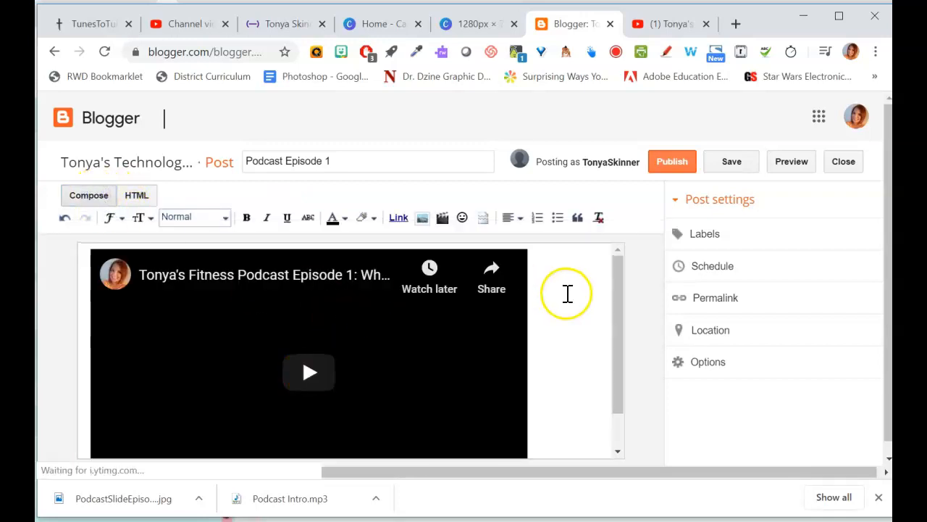
left_click_drag(615, 300, 616, 269)
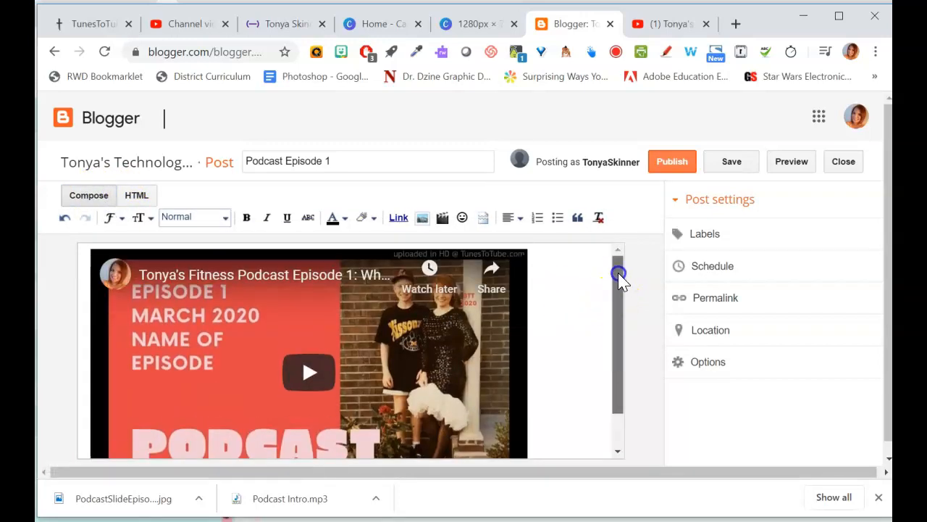
- Publish the post and view it on the live blog
left_click(681, 164)
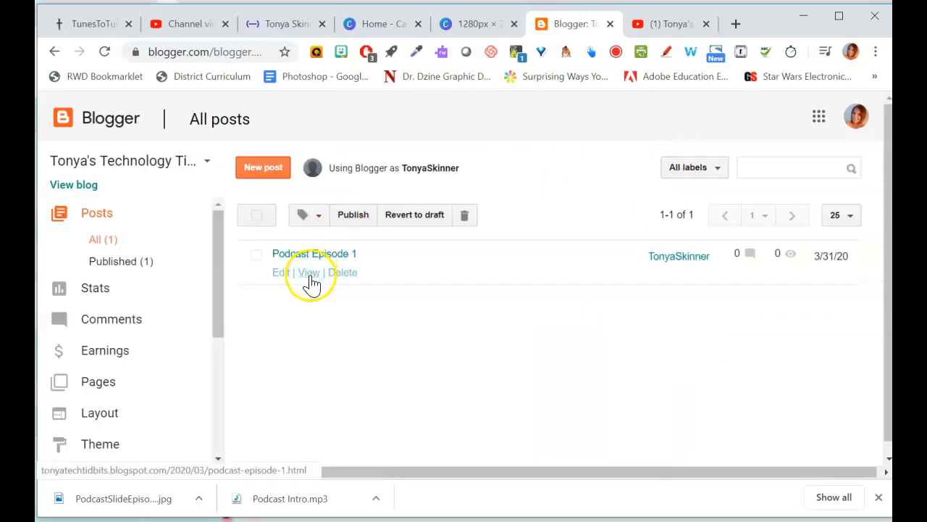
left_click(309, 274)
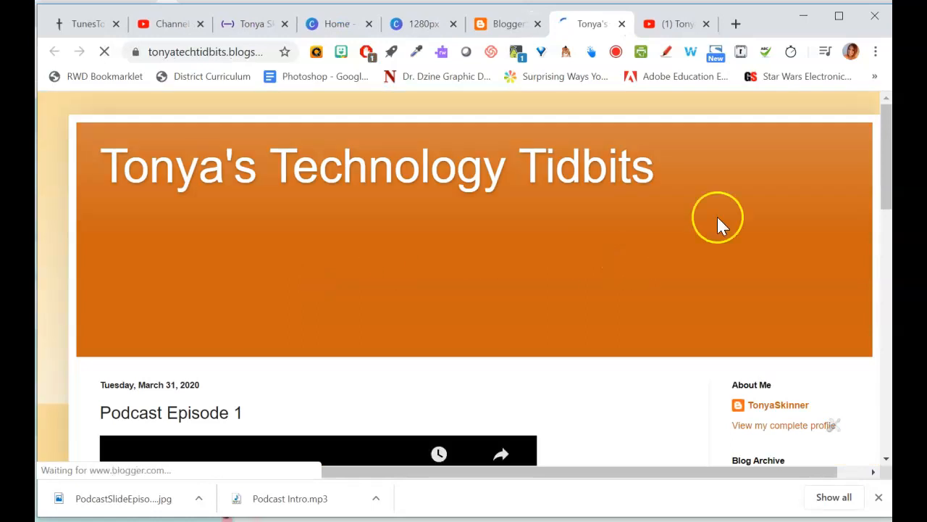
scroll(882, 148, "down", 3)
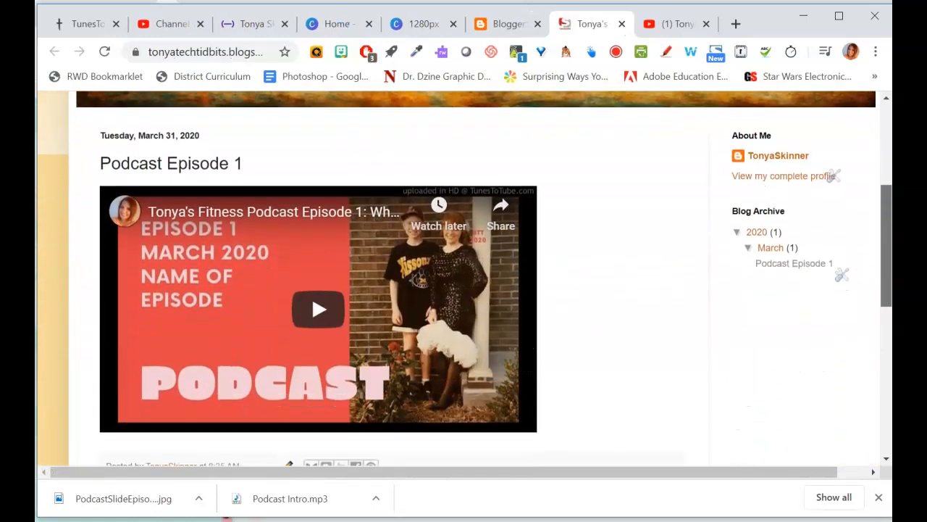
left_click_drag(886, 230, 888, 161)
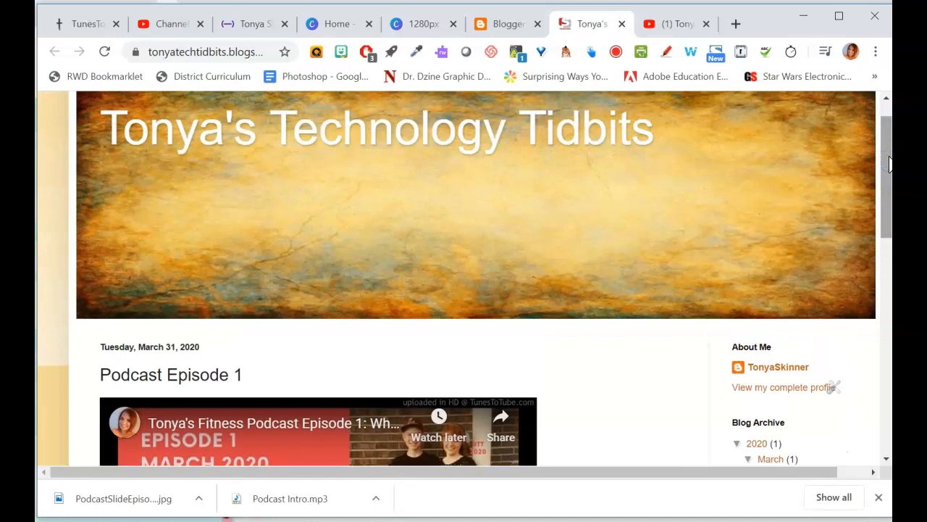
left_click(883, 154)
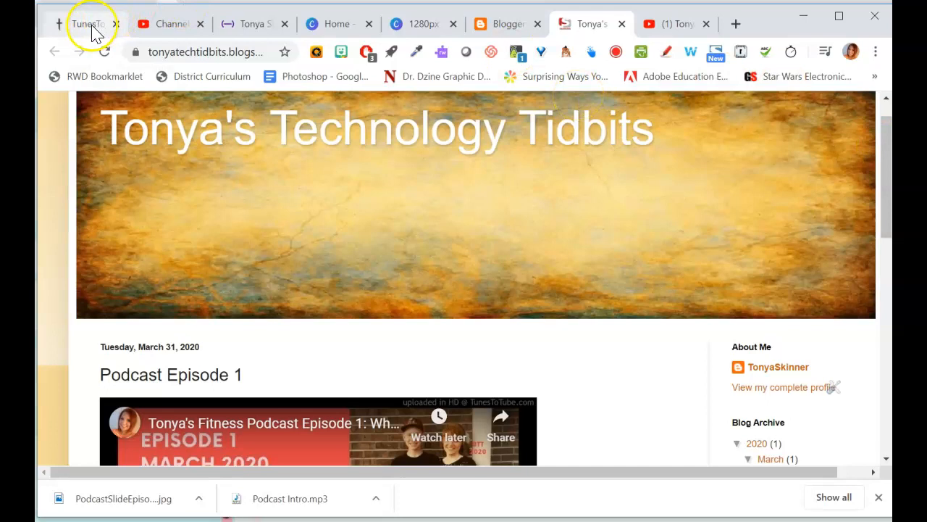
- Review the open tabs used in the workflow: the Canva design, TunesToTube, Soundtrap, and the YouTube channel videos
left_click(428, 29)
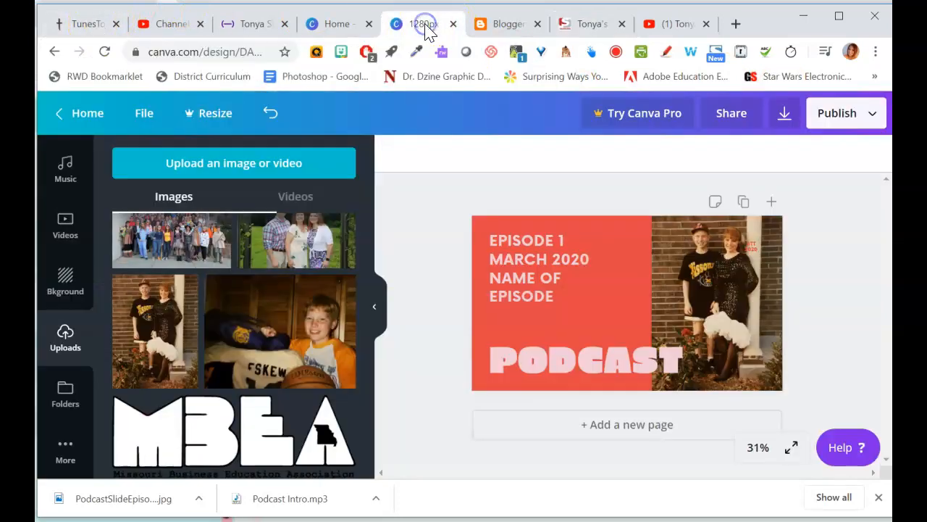
left_click(89, 27)
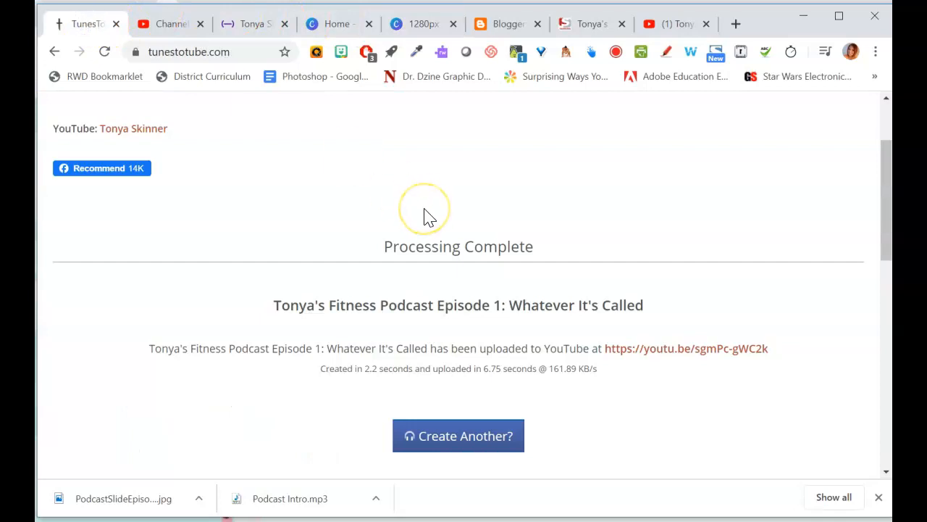
left_click(253, 25)
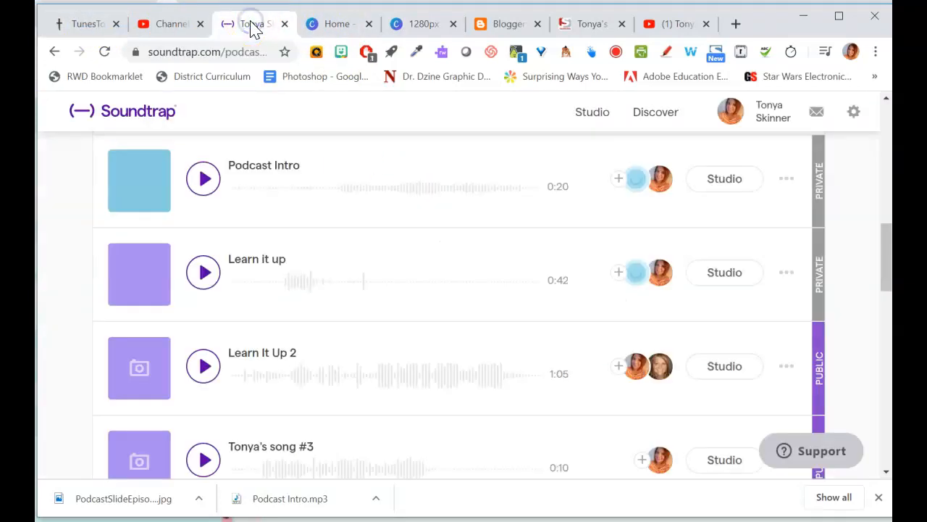
left_click(428, 25)
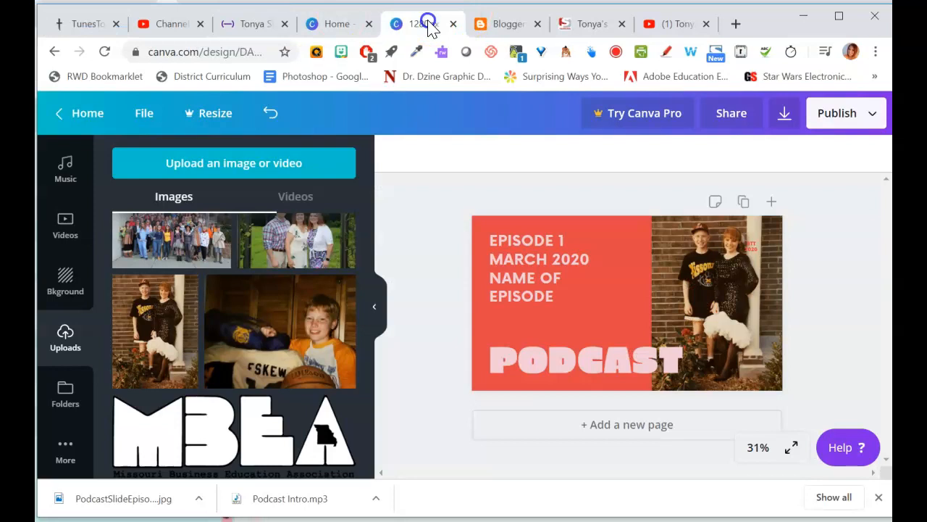
left_click(87, 25)
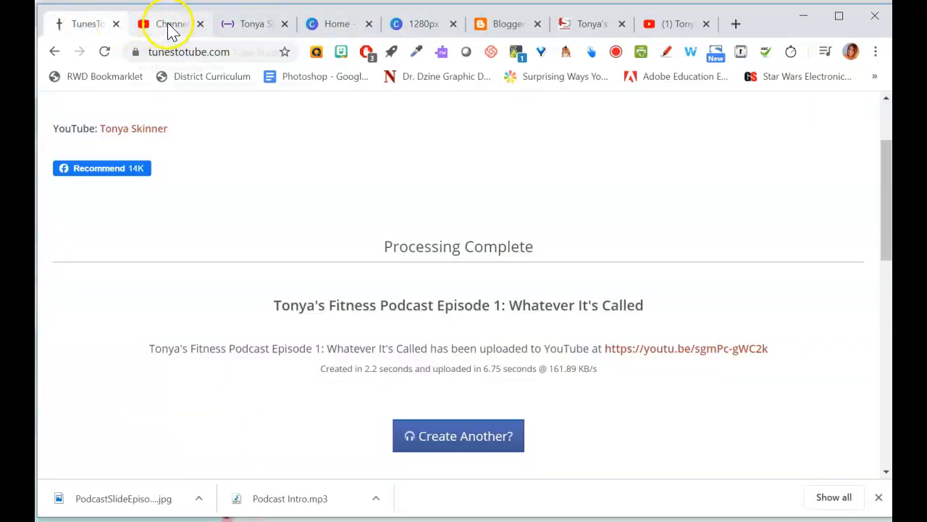
left_click(171, 26)
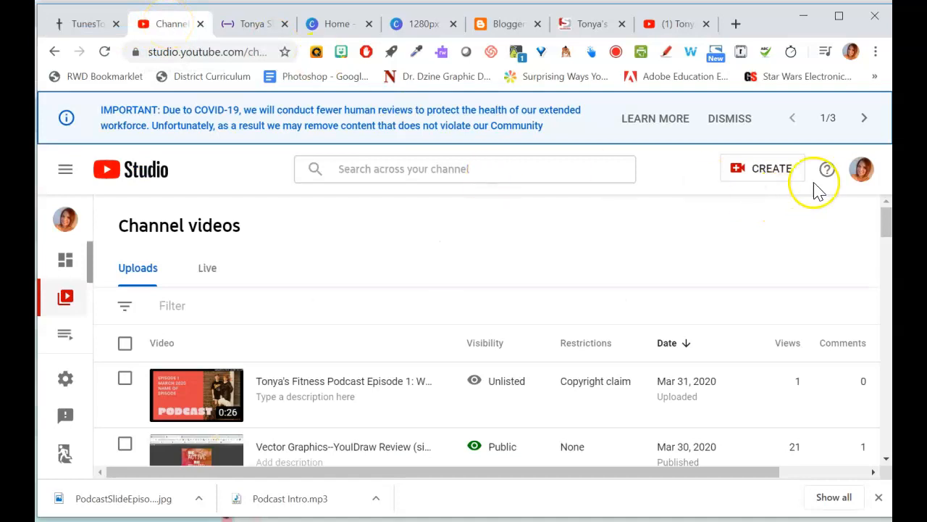
mouse_move(505, 392)
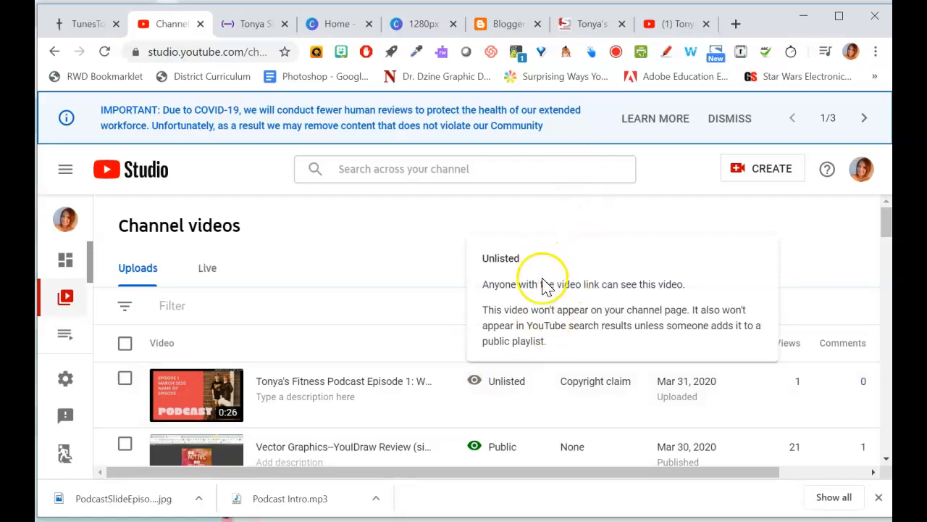
left_click(664, 25)
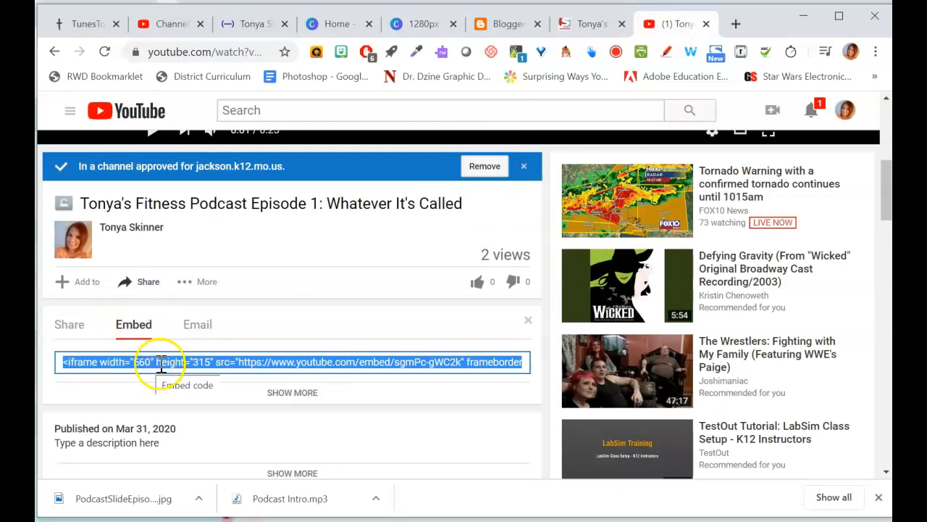
- Reopen the published post for editing and review its embed code in HTML view before returning to Compose view
left_click(482, 29)
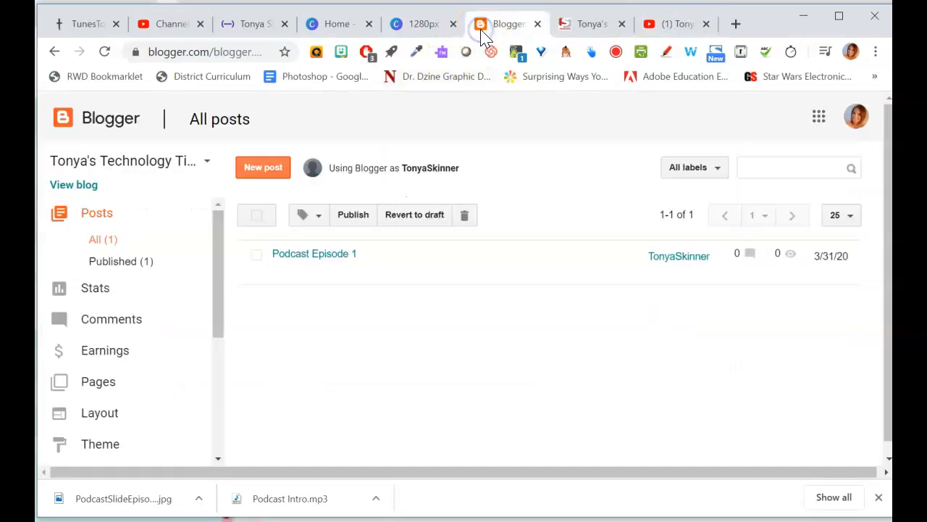
left_click(279, 273)
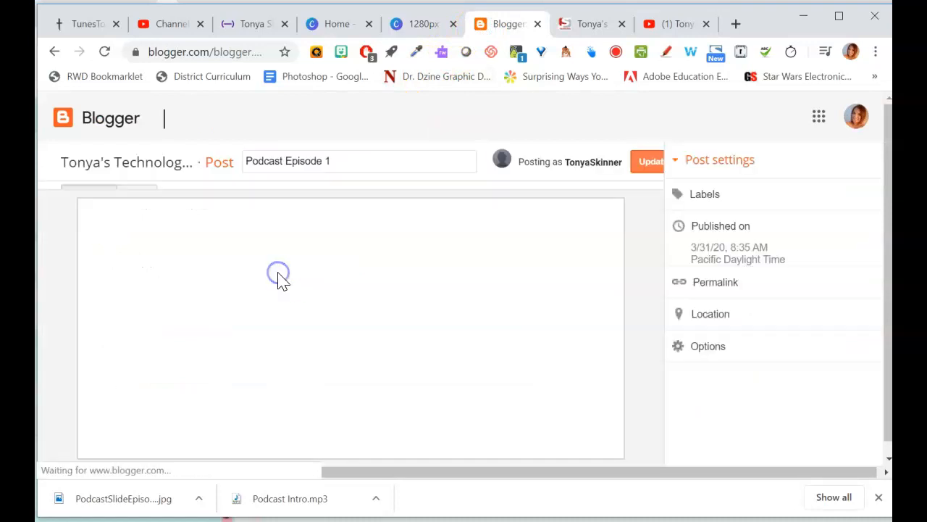
left_click(137, 195)
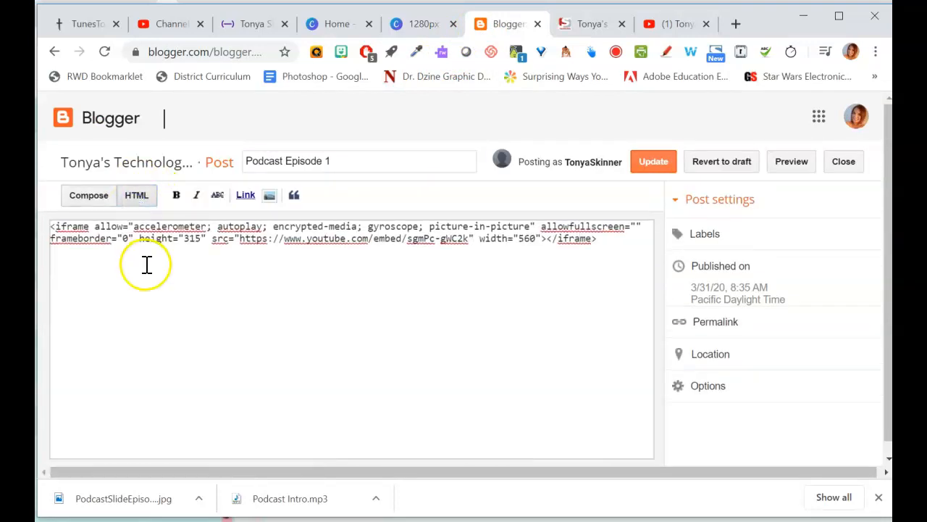
left_click(91, 203)
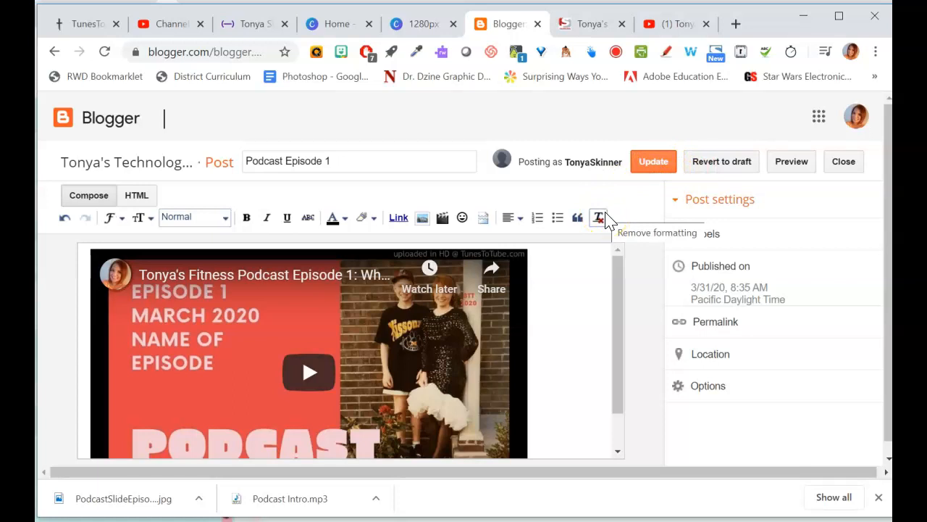
- Return to the YouTube video page and scroll up to the video player
left_click(673, 24)
left_click_drag(885, 185, 885, 150)
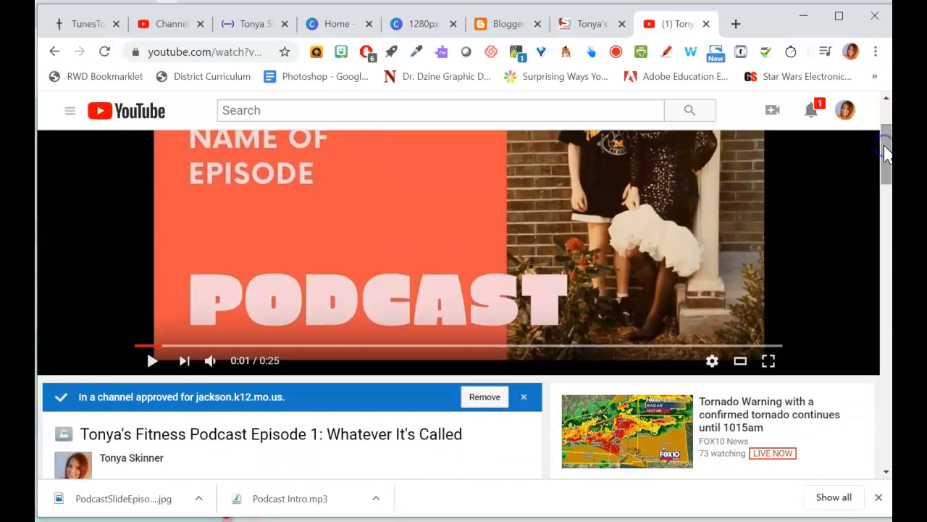
left_click_drag(885, 152, 888, 108)
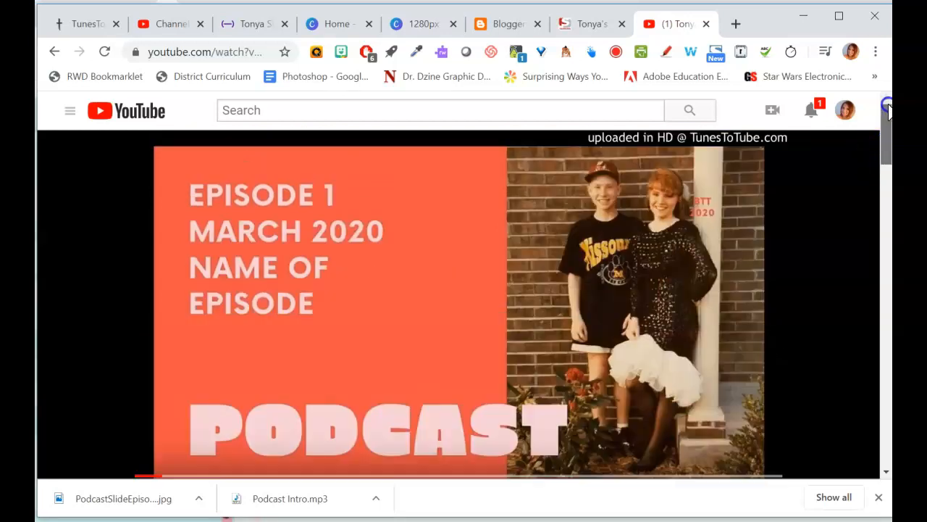